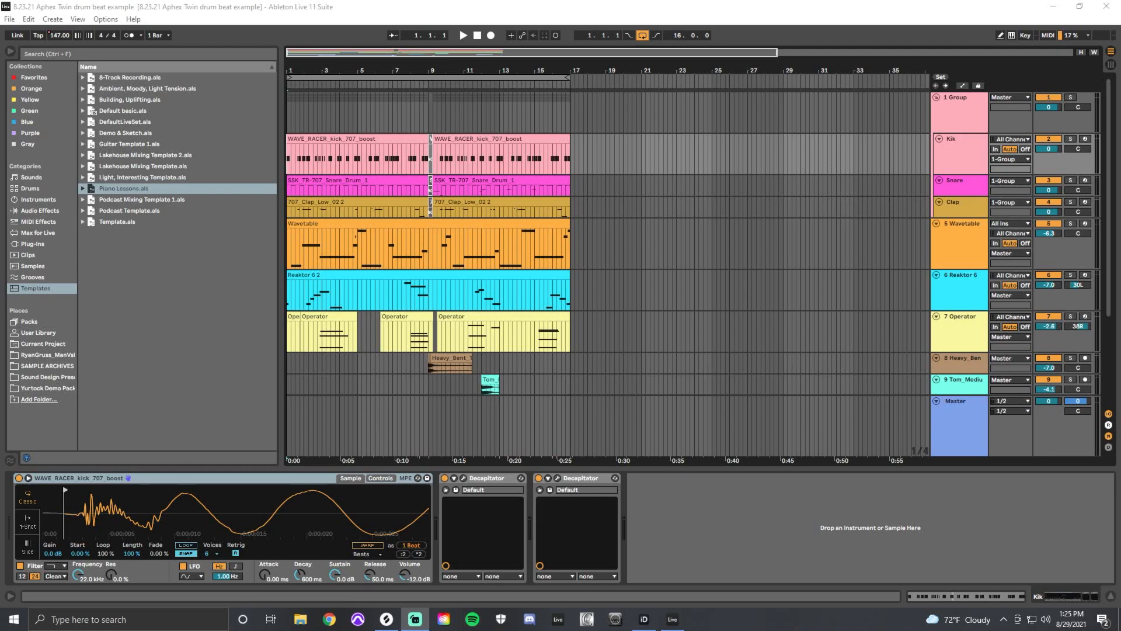
Play back the full arrangement with all tracks, focusing on the first eight bars.
key("space")
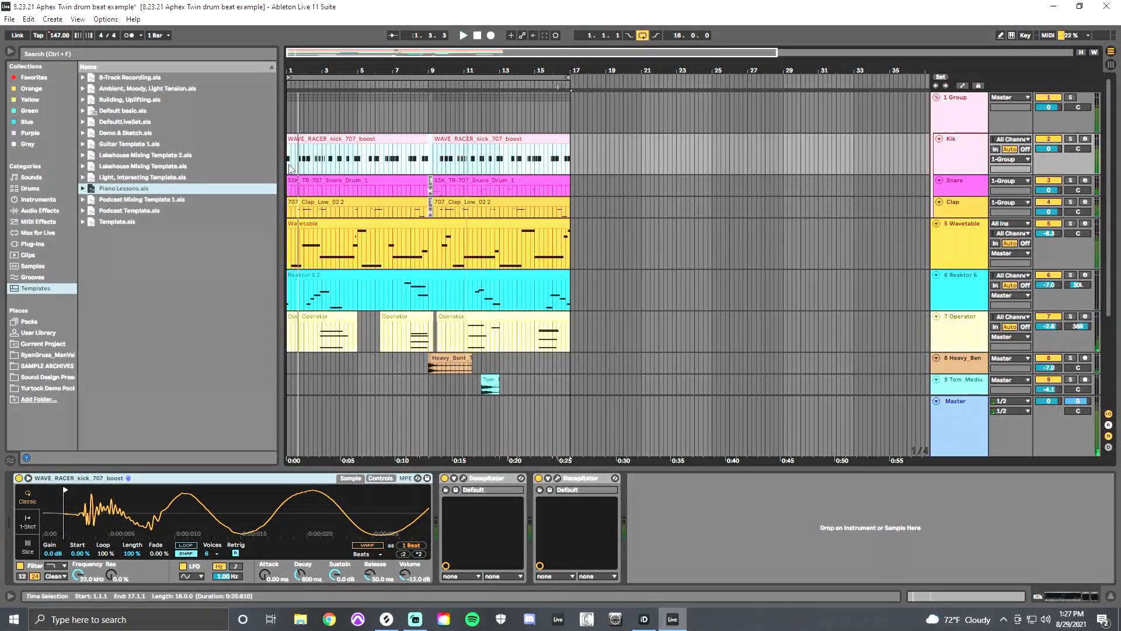
key("plus")
key("plus")
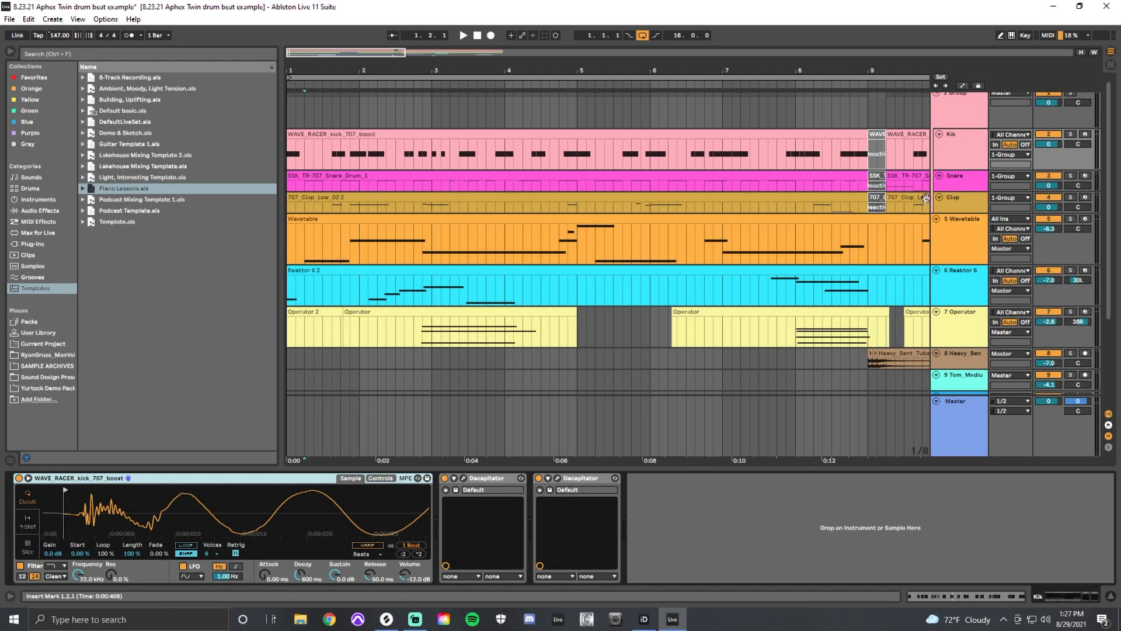
Make the Snare track taller and open its first clip in an enlarged note editor, highlighting the notes in bar 1.
left_click(958, 186)
left_click_drag(959, 188, 958, 221)
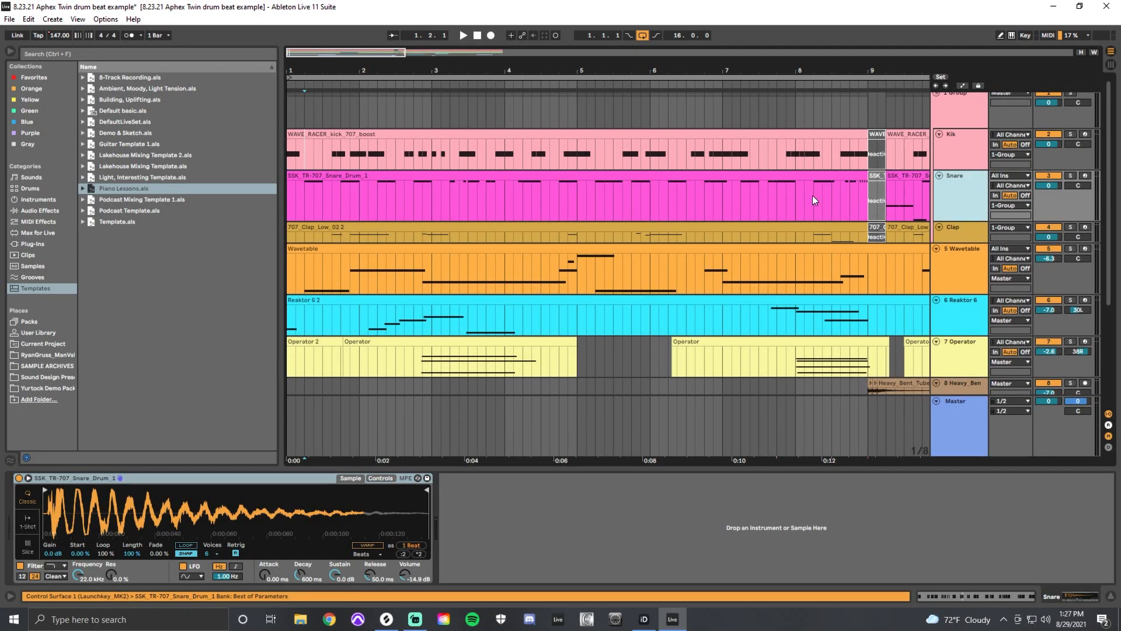
left_click(453, 176)
double_click(453, 176)
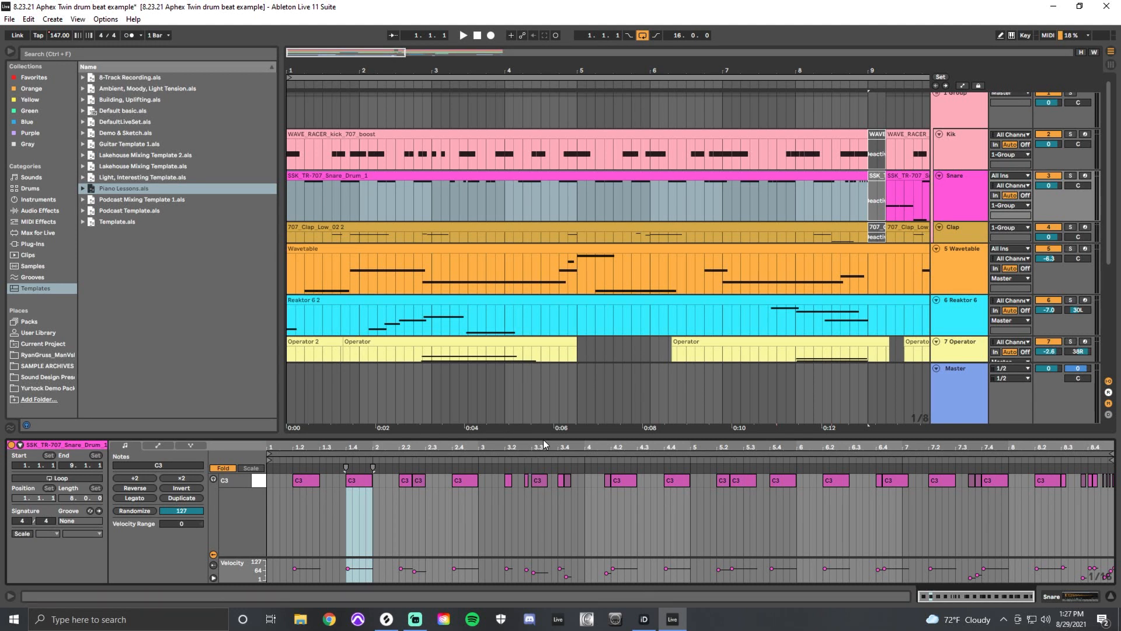
left_click_drag(551, 439, 549, 264)
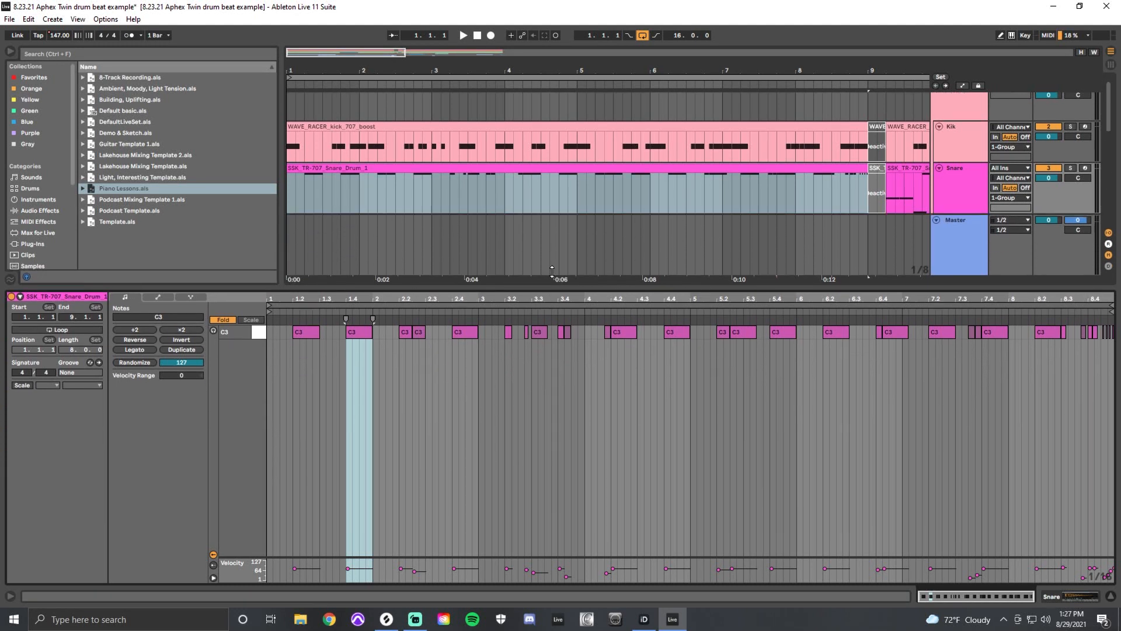
left_click_drag(295, 327, 364, 306)
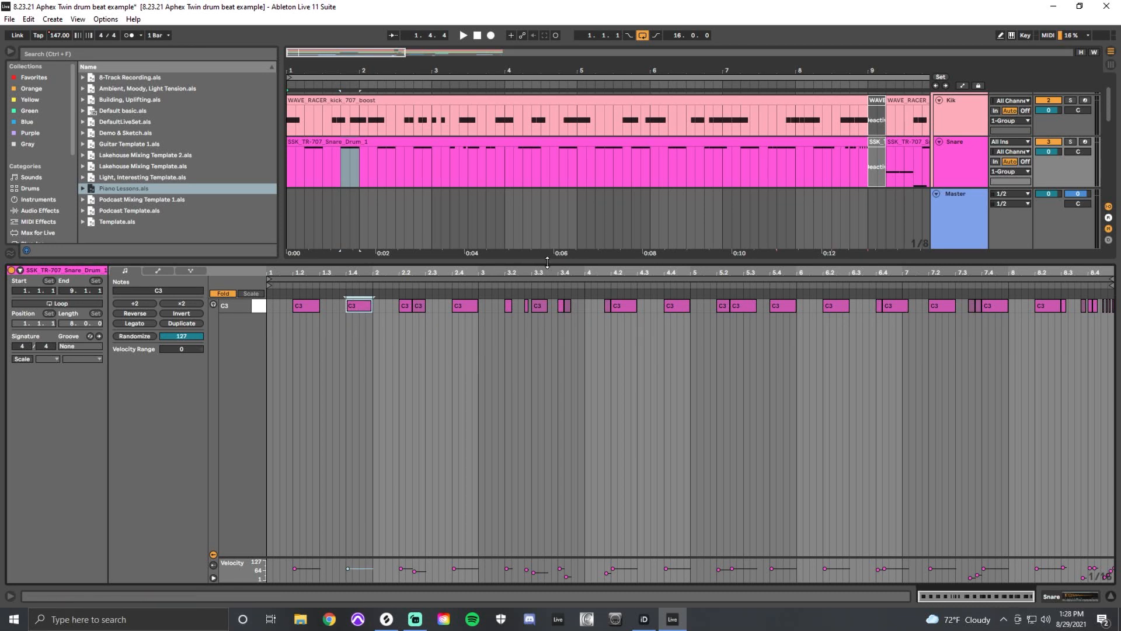
left_click_drag(297, 329, 374, 307)
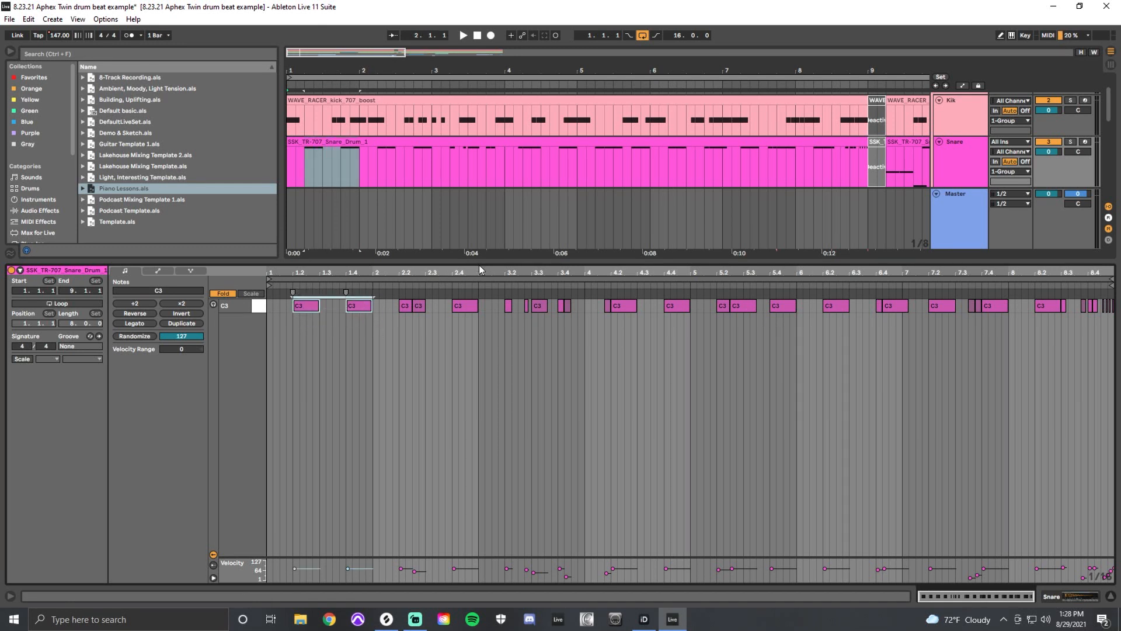
Examine the first Kik clip's note pattern and the sample loaded on that track.
left_click(551, 99)
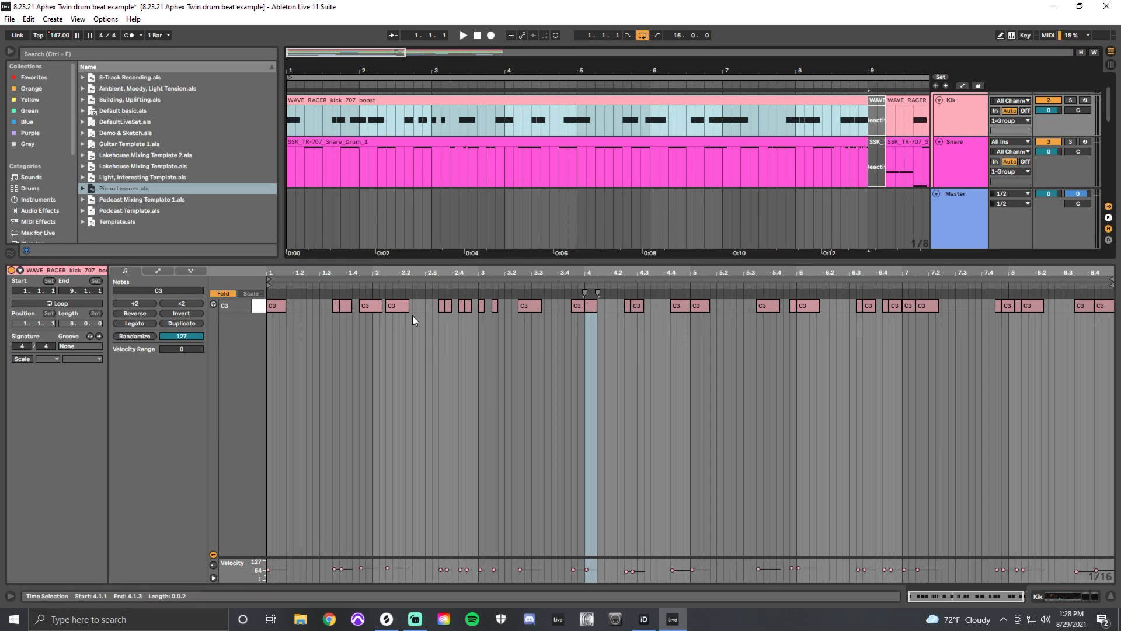
key("shift+Tab")
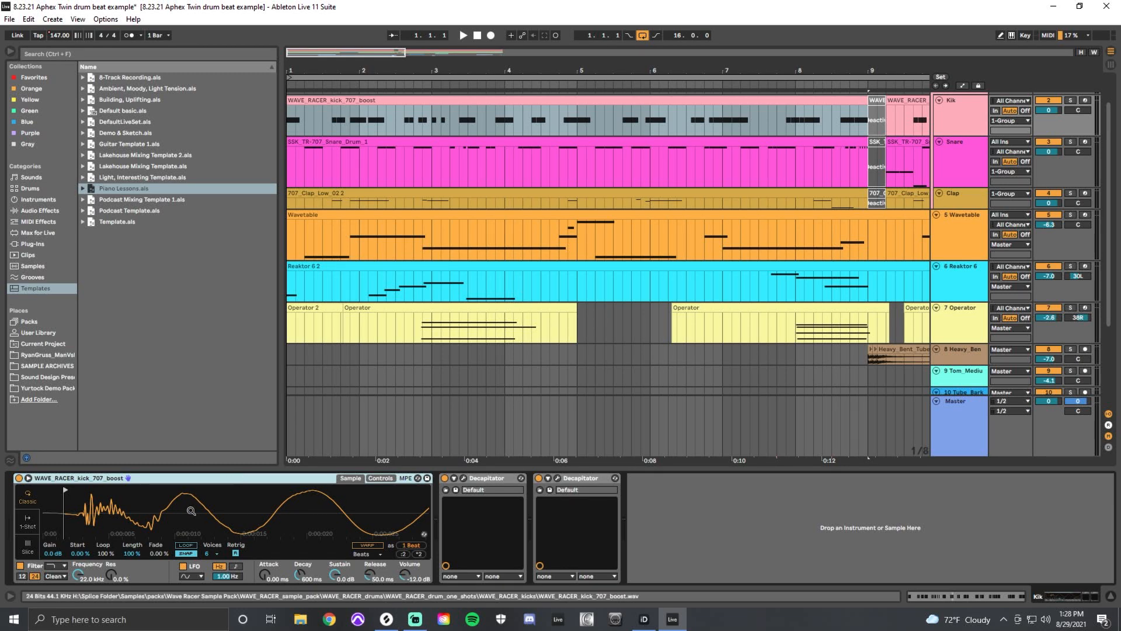
key("shift+Tab")
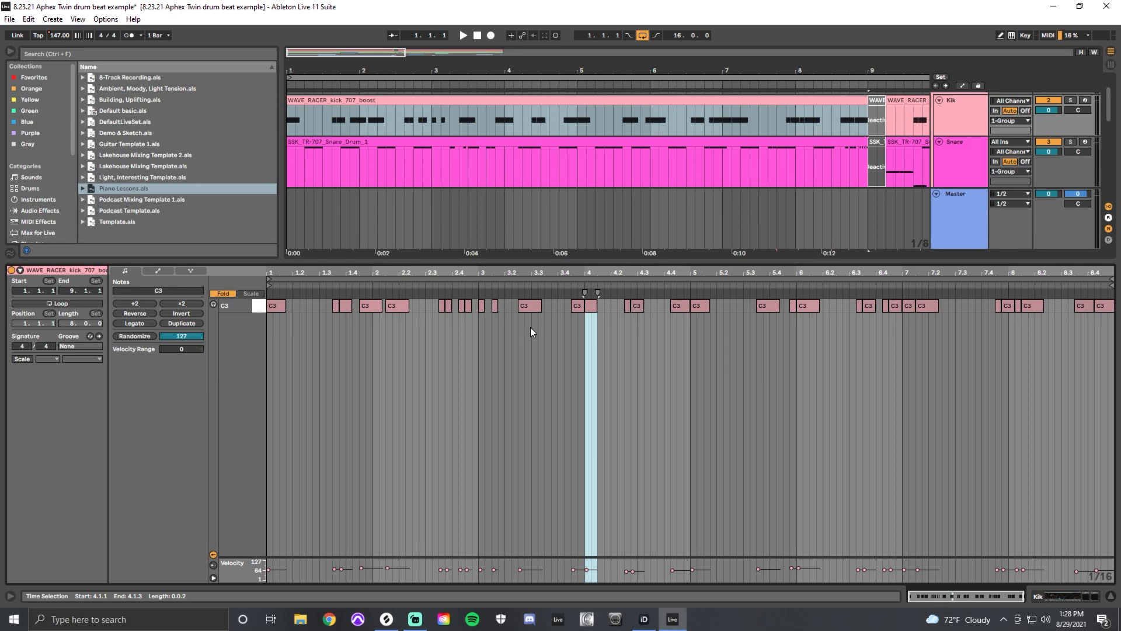
Review the first Snare clip, the Clap track's sample and effects, and the note pattern of the first Clap clip.
left_click(462, 142)
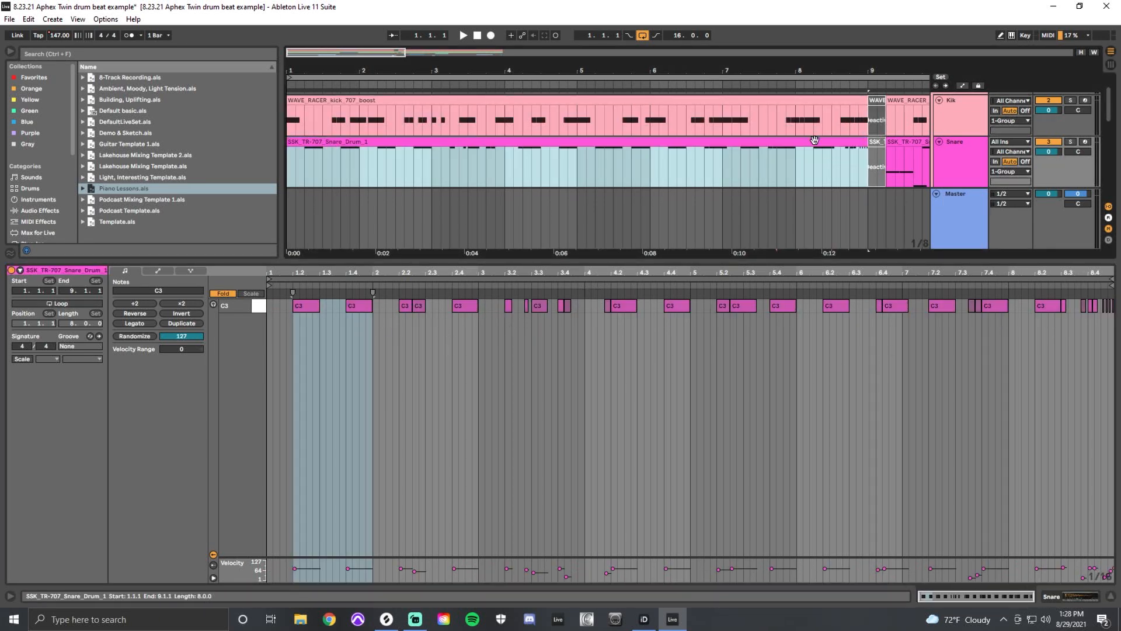
scroll(814, 140, "down", 3)
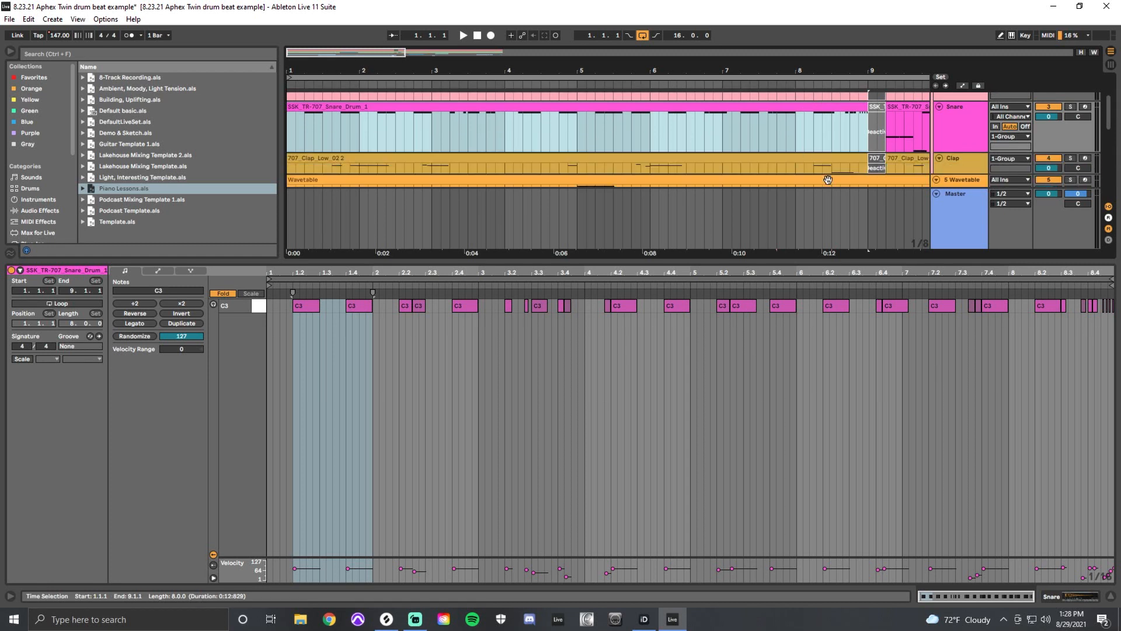
left_click(948, 163)
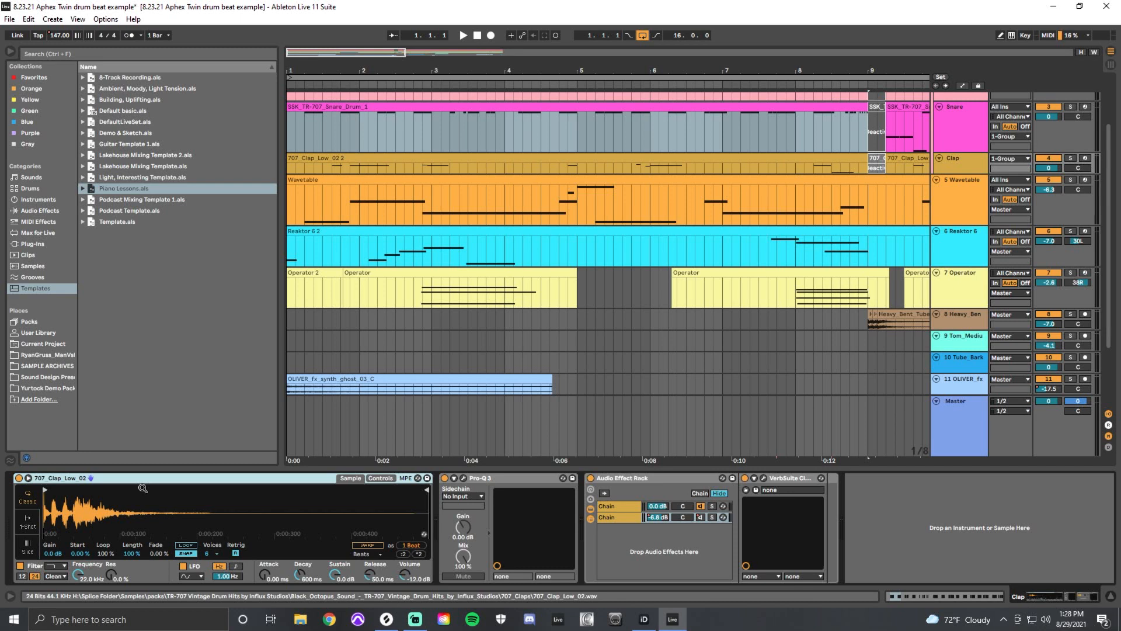
left_click(560, 113)
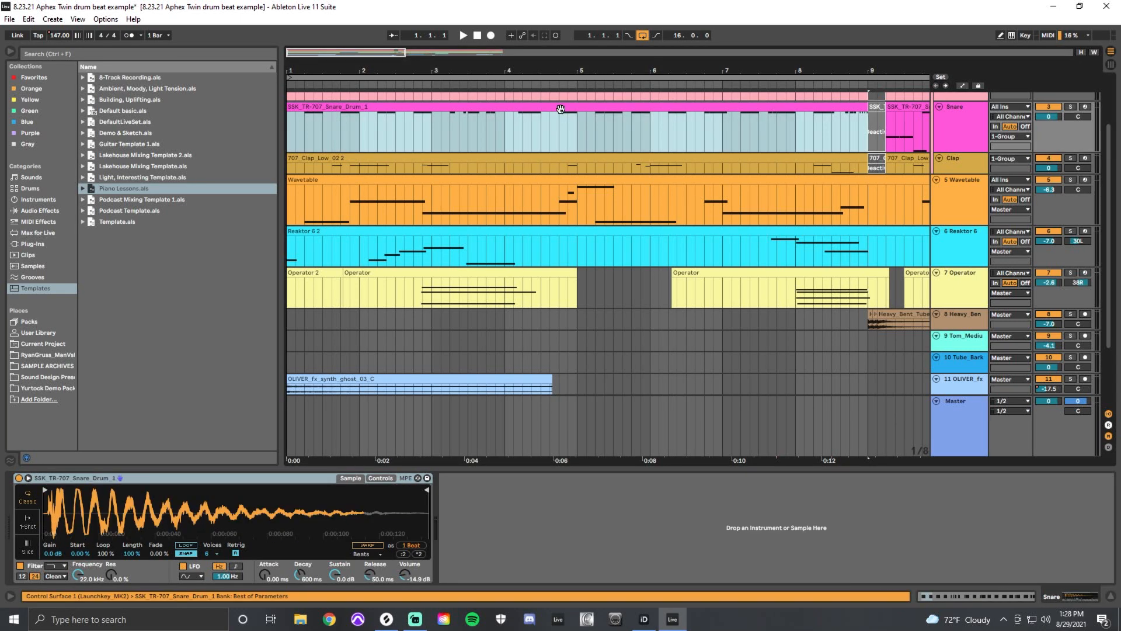
double_click(653, 164)
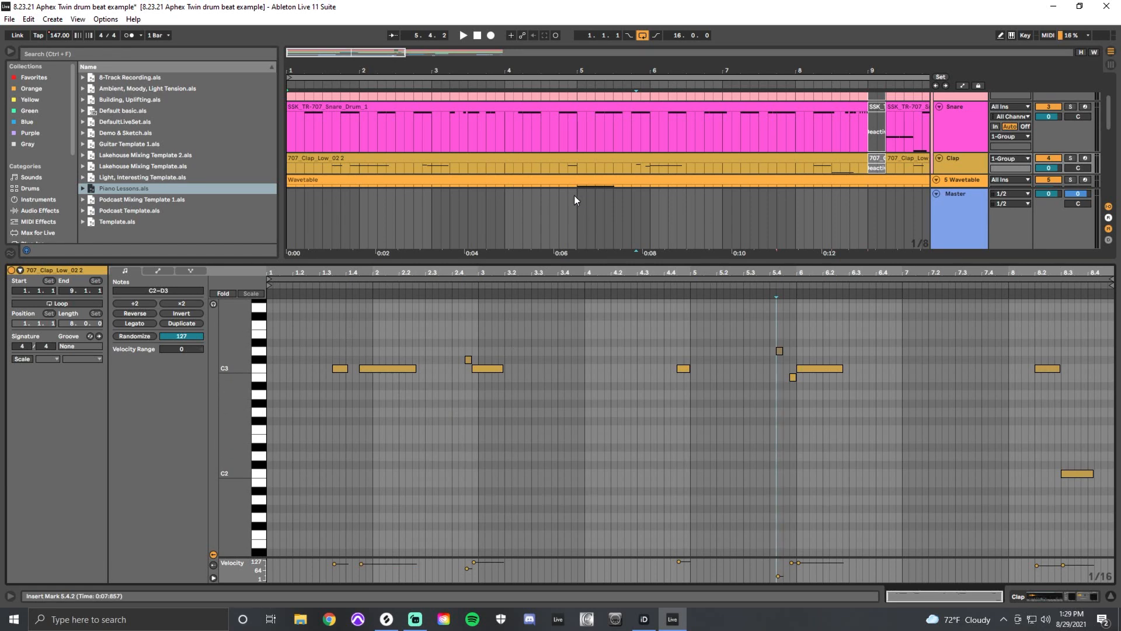
Play the soloed drum group from bar 1 while showing the first Kik clip's notes, and stop playback.
key("ctrl+a")
key("space")
scroll(467, 152, "up", 3)
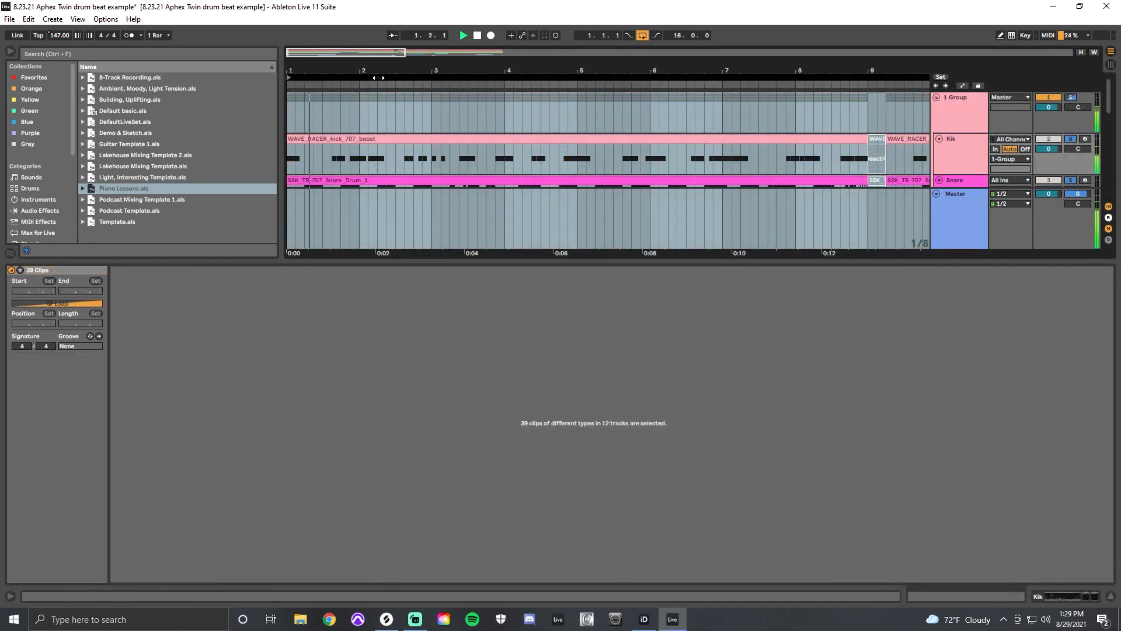
left_click(374, 138)
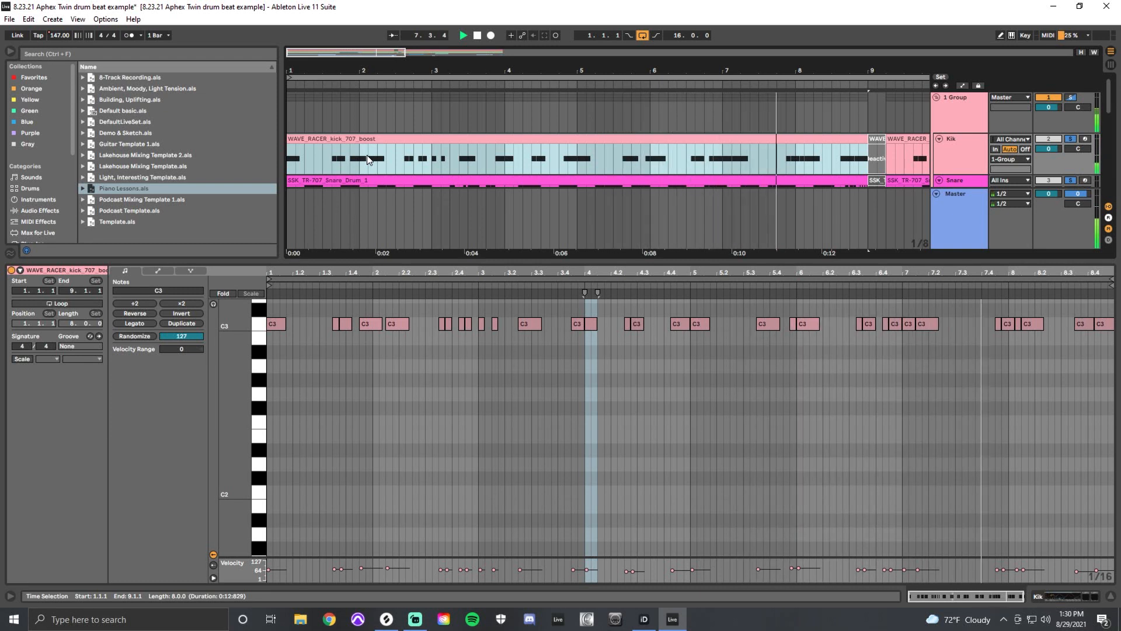
key("space")
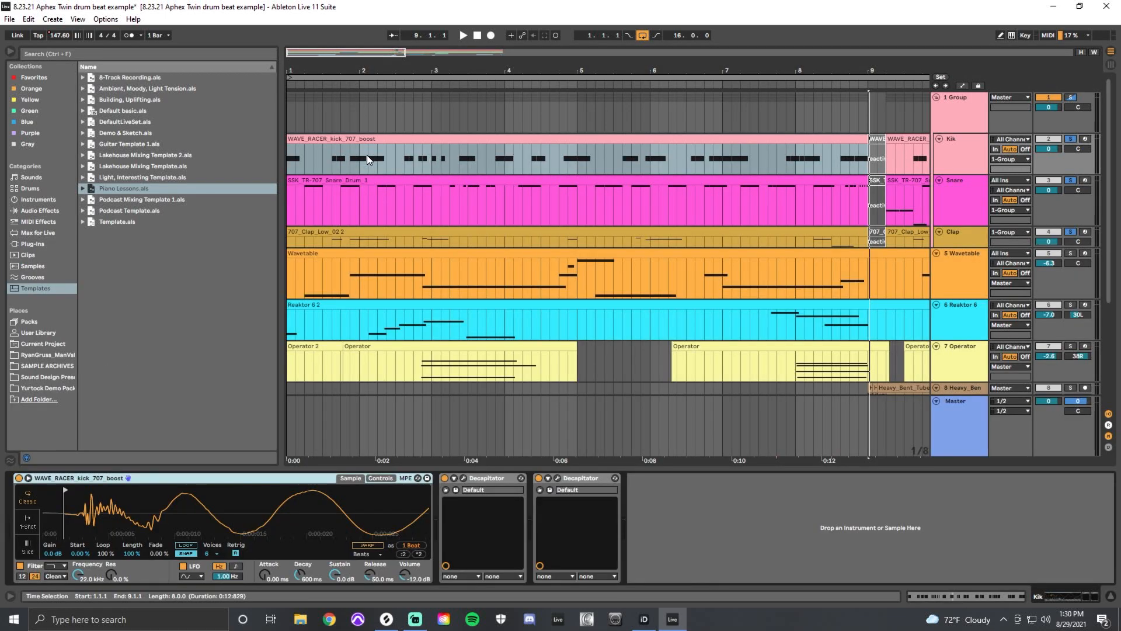
Examine oscillators 1 and 2 of the Wavetable instrument on track 5.
left_click(512, 252)
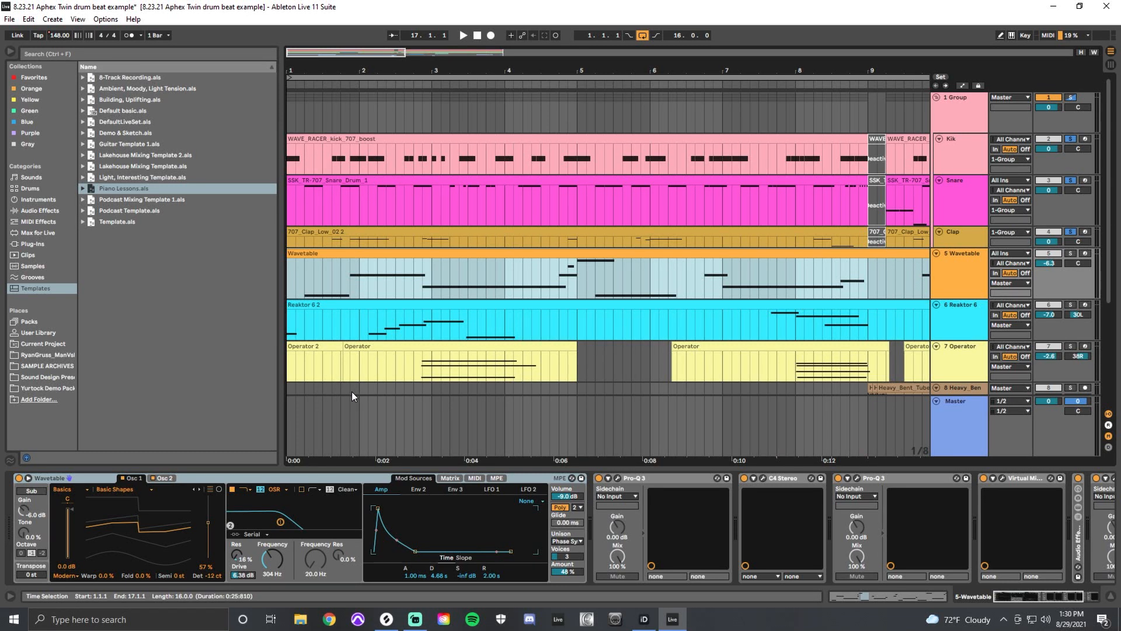
left_click(164, 479)
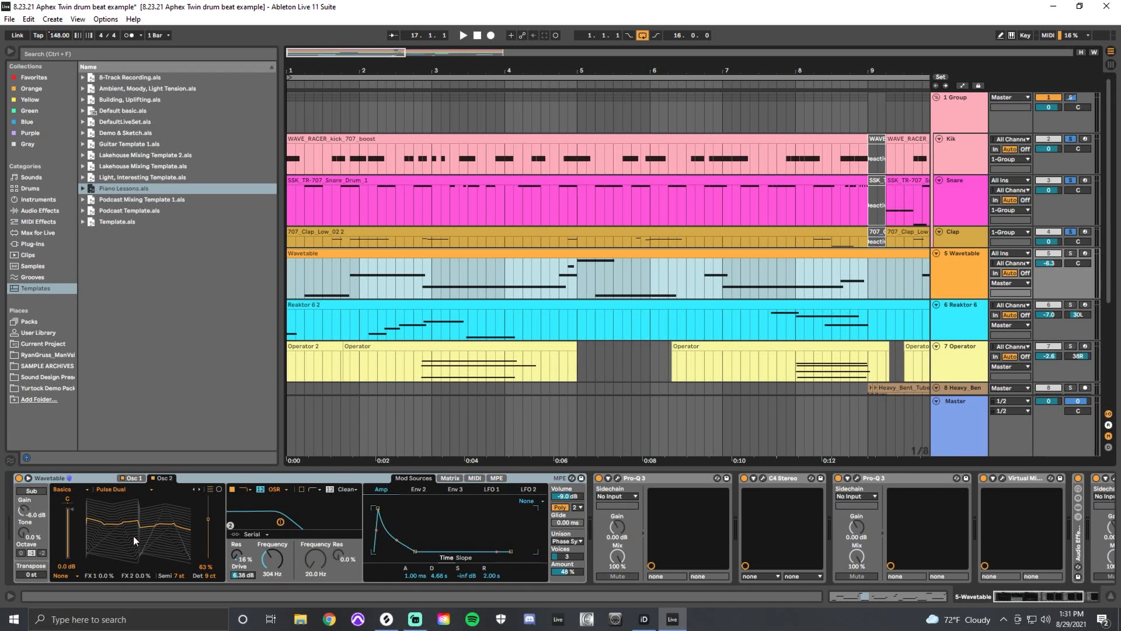
left_click(134, 478)
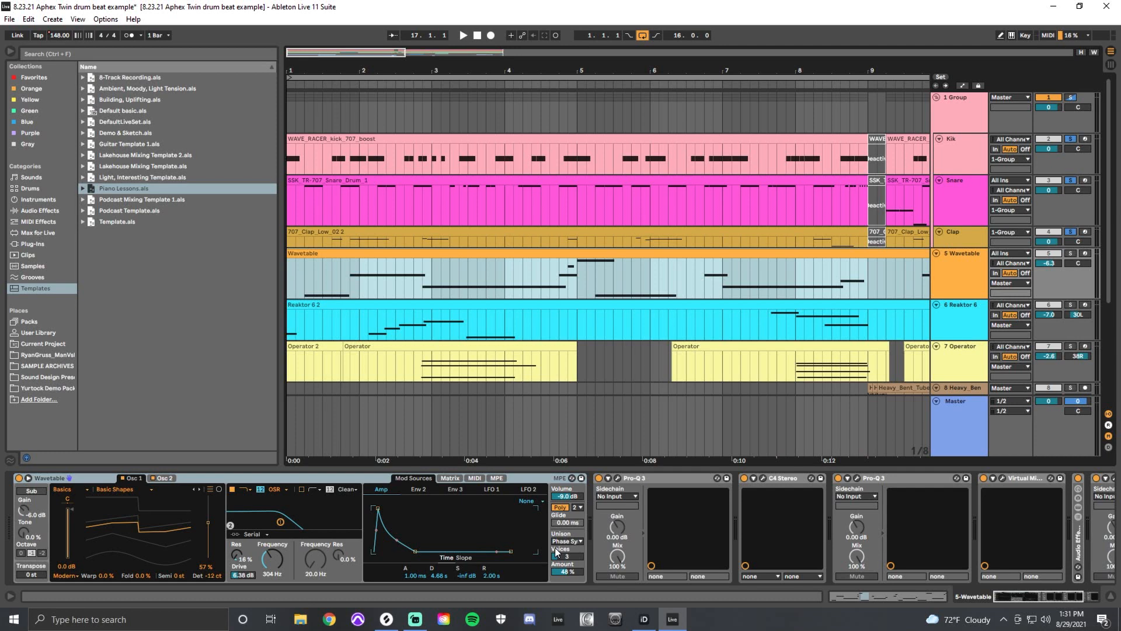
Inspect the Wavetable track's effect chain, including the second Audio Effect Rack chain and the EchoBoy settings.
double_click(1079, 545)
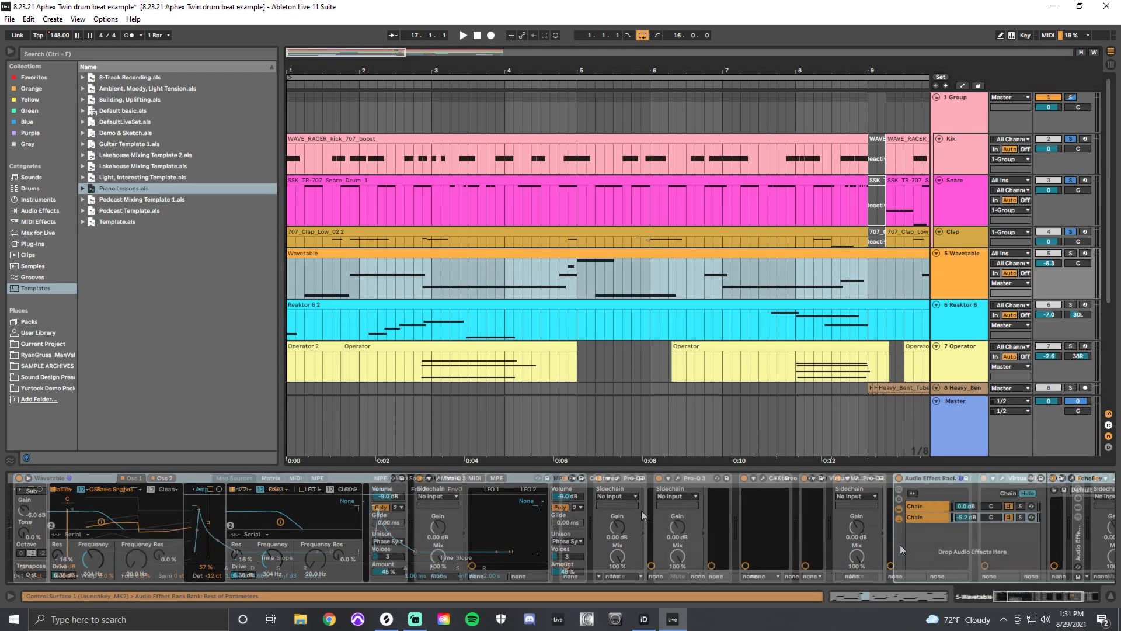
left_click(930, 516)
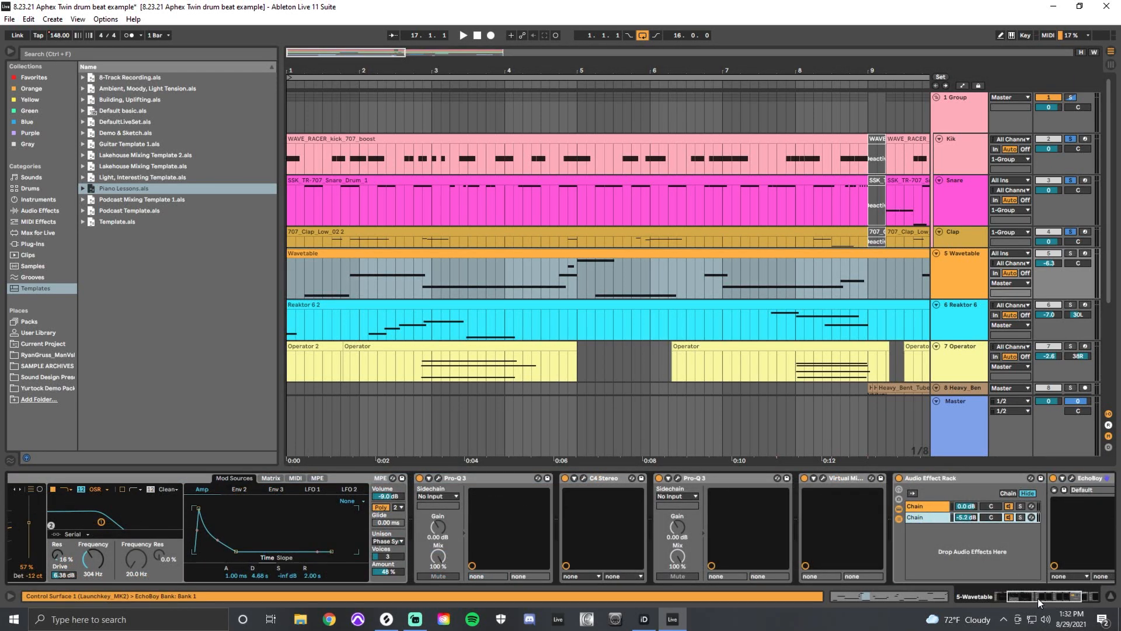
left_click_drag(1038, 598, 1059, 598)
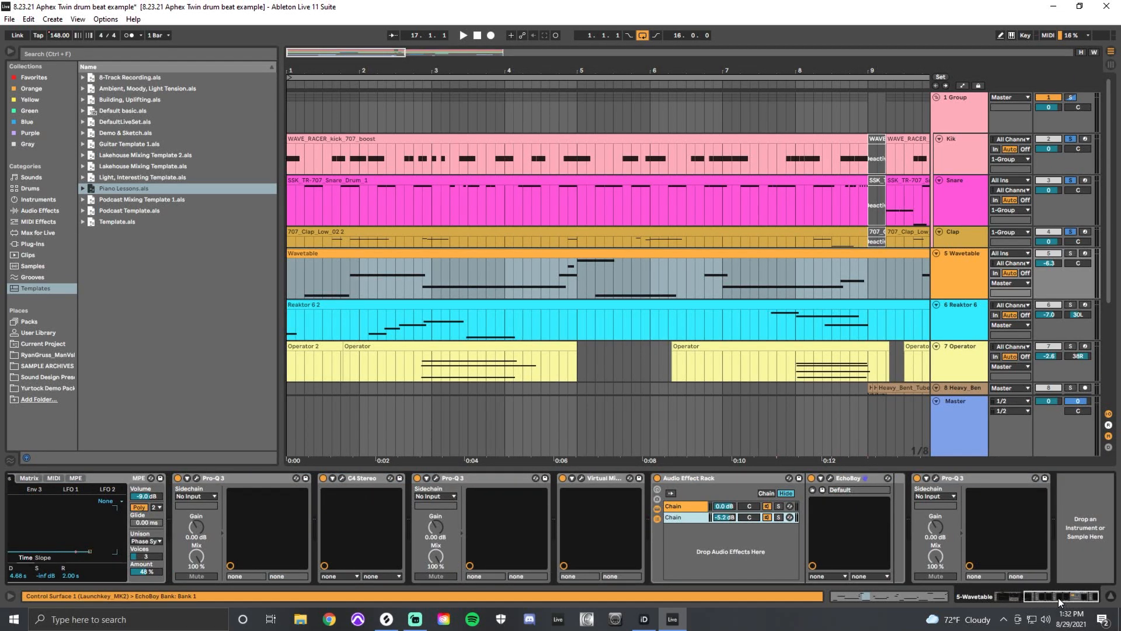
left_click(829, 478)
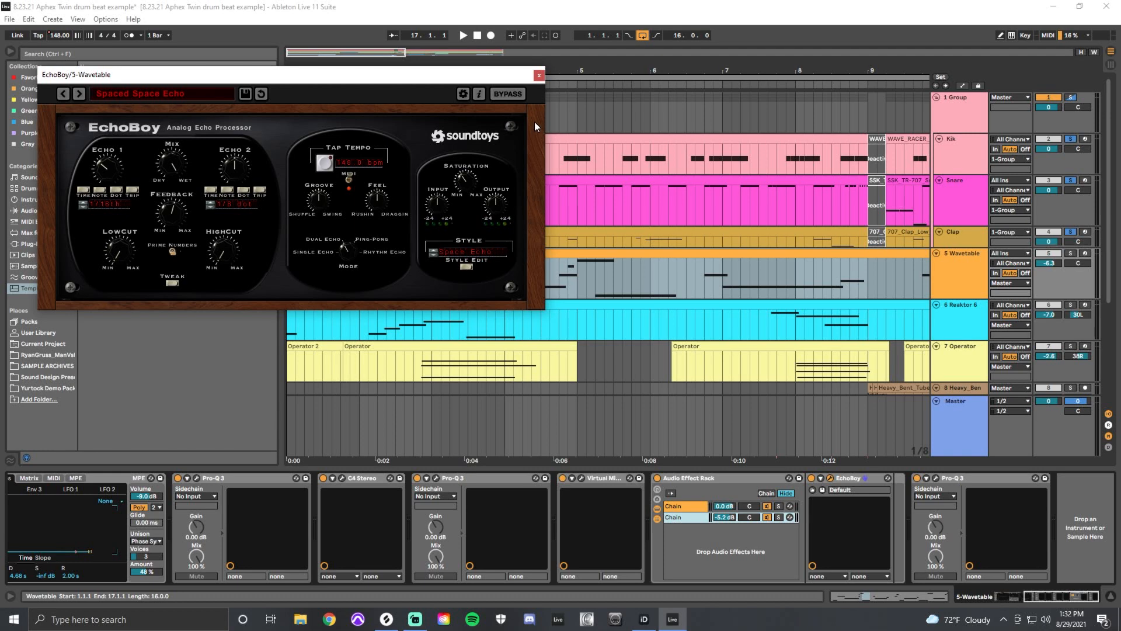
left_click(539, 74)
Solo the Wavetable track and play its clip.
left_click(1071, 253)
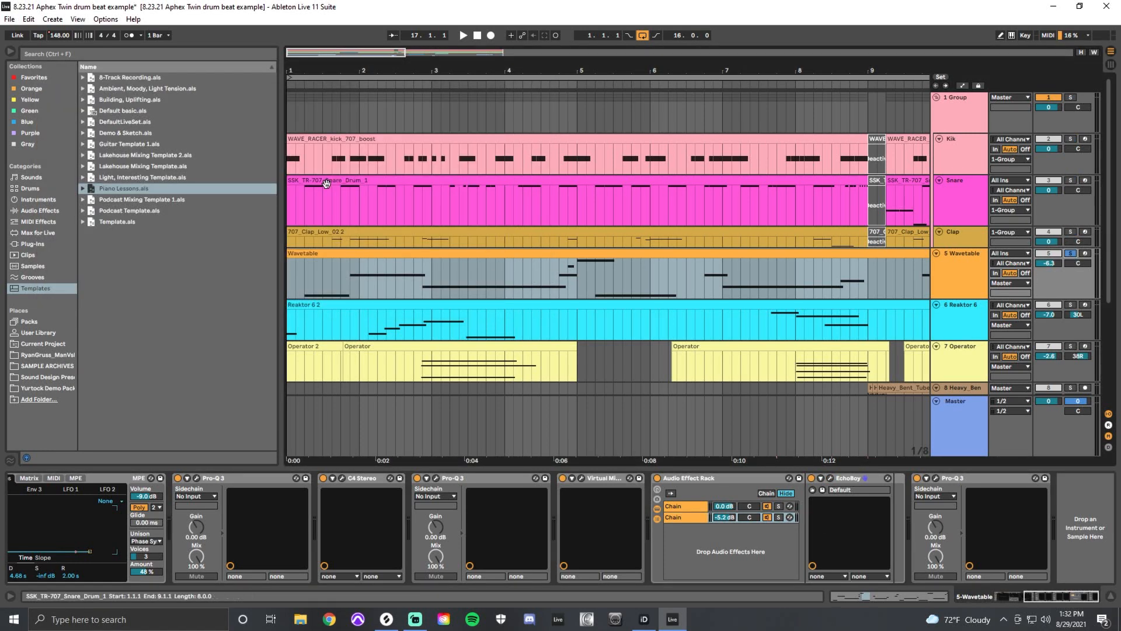
left_click(348, 290)
key("space")
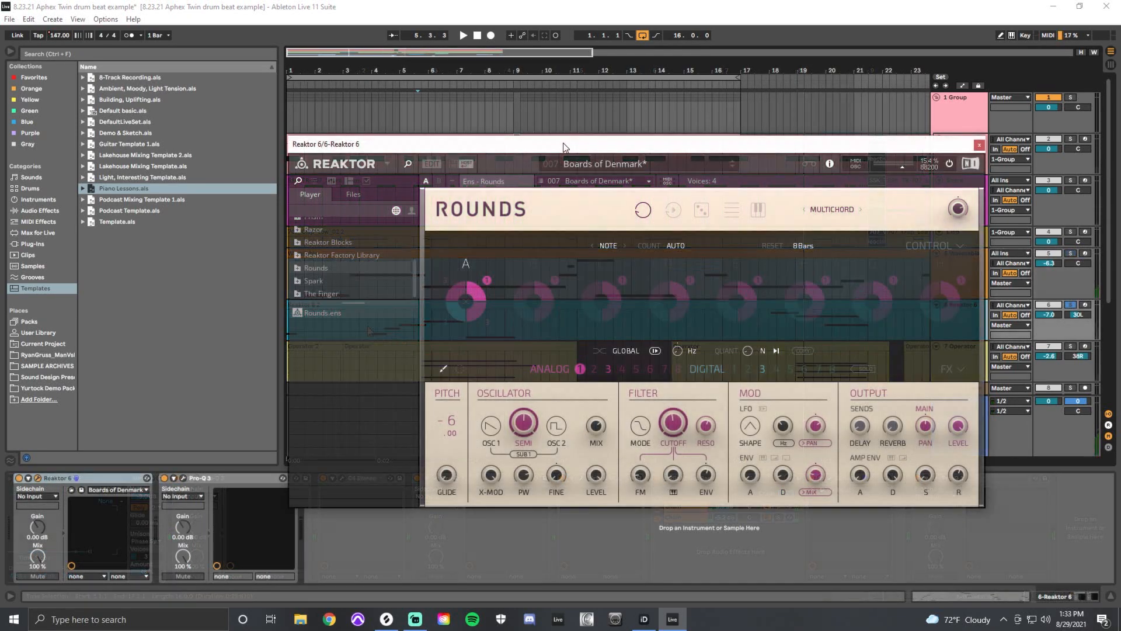
Inspect the Rounds patch in Reaktor 6, close its window, and play the soloed Reaktor 6 track.
left_click_drag(570, 143, 556, 93)
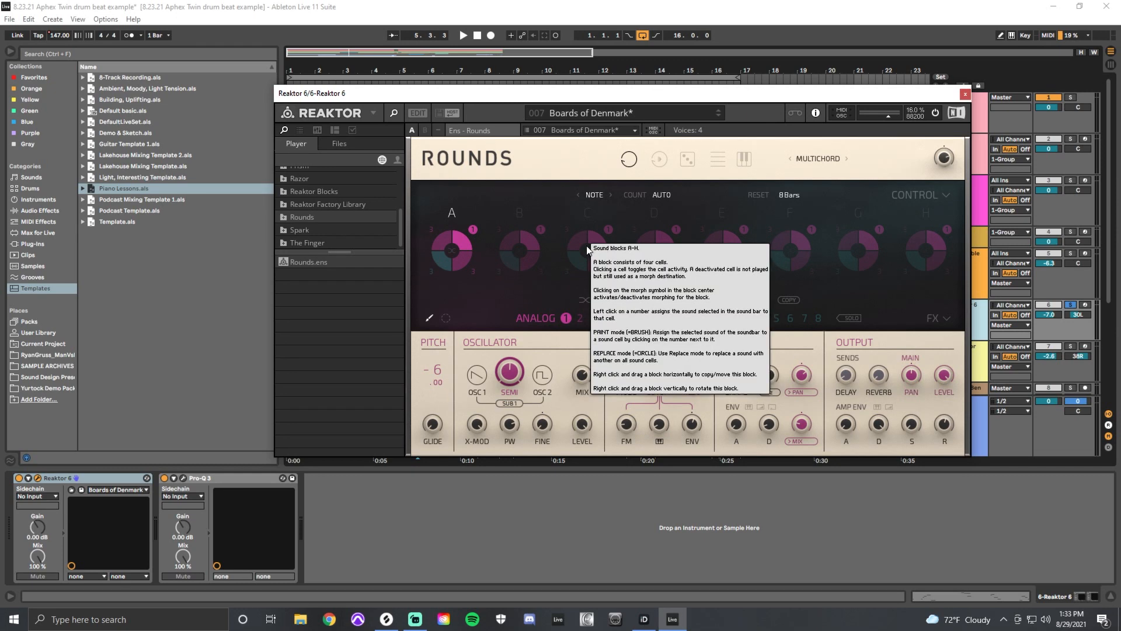
left_click(966, 94)
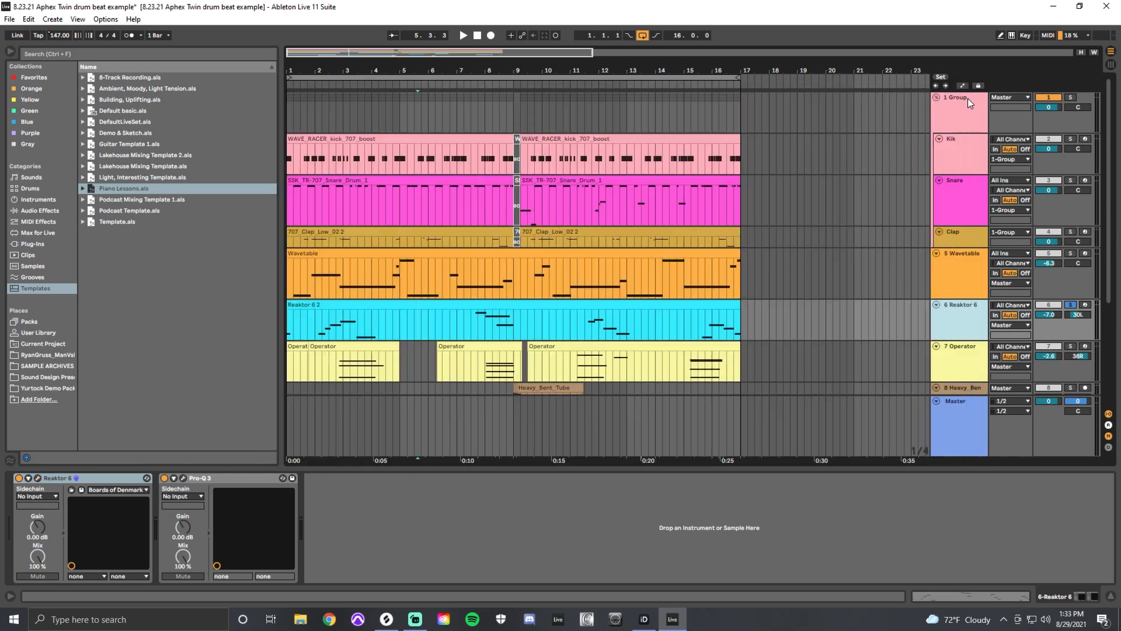
left_click(358, 313)
key("space")
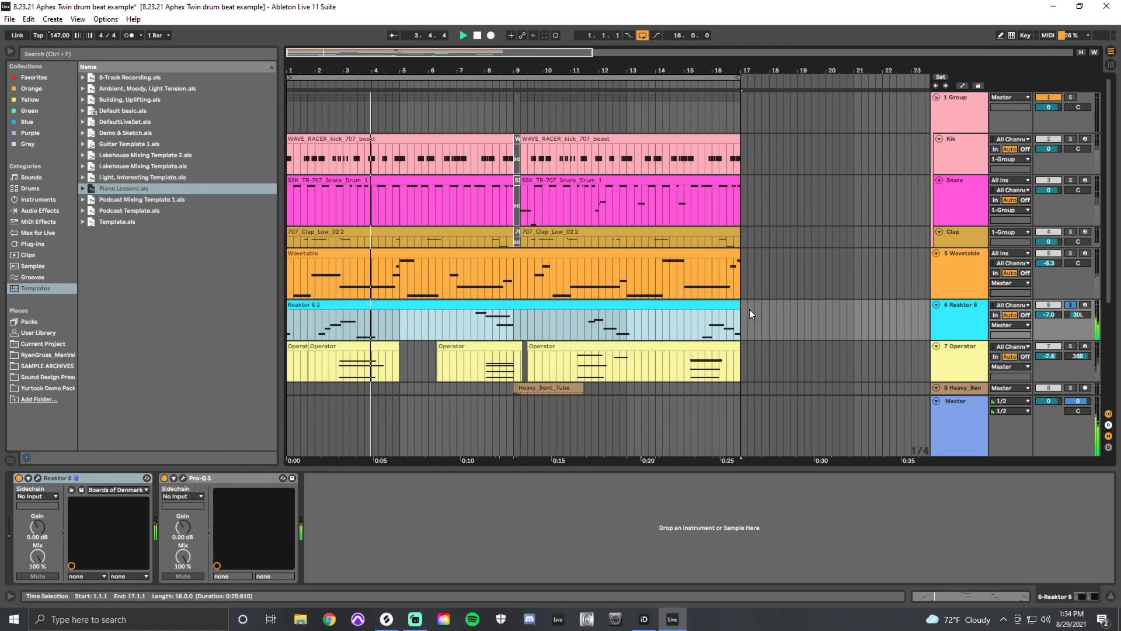
left_click(472, 322)
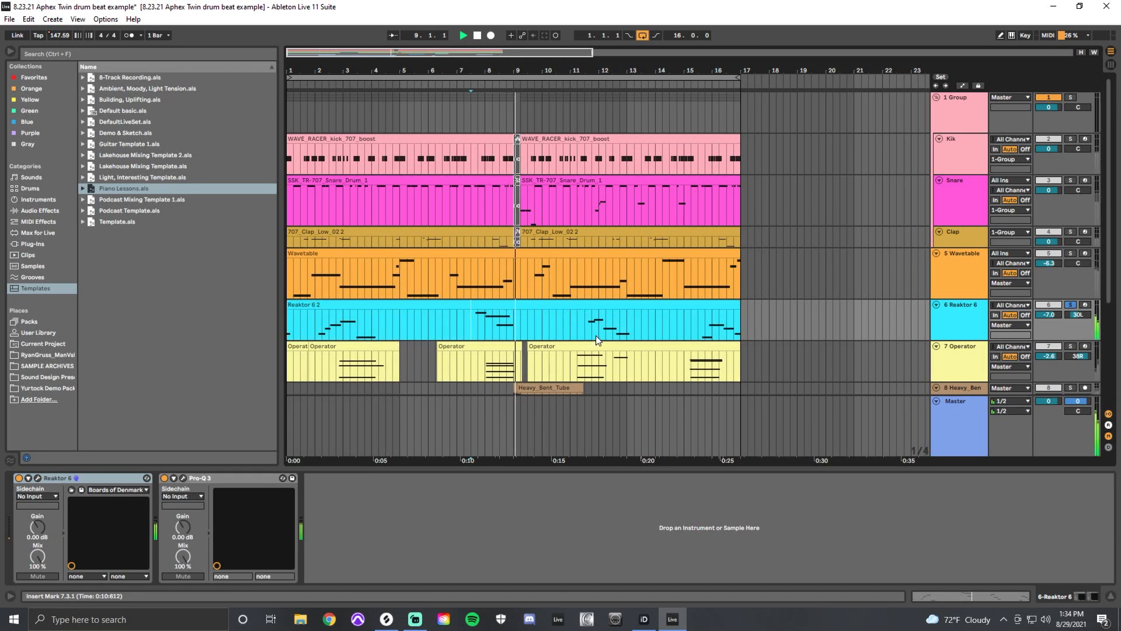
key("space")
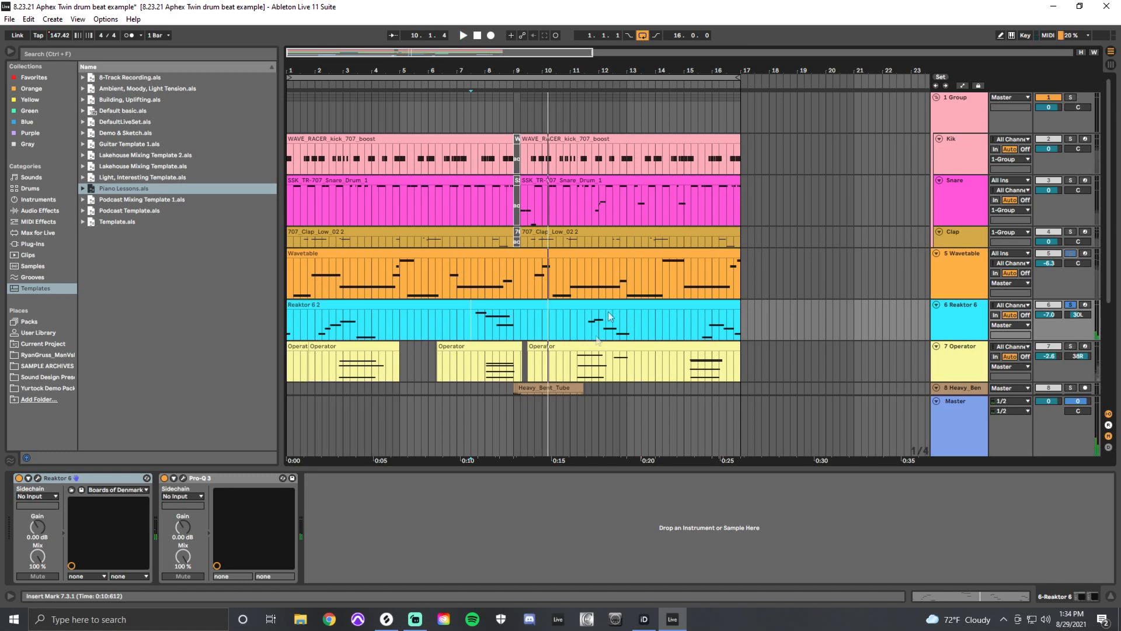
Play the soloed Wavetable and Reaktor 6 tracks together from bar 1, and stop playback.
left_click(289, 286)
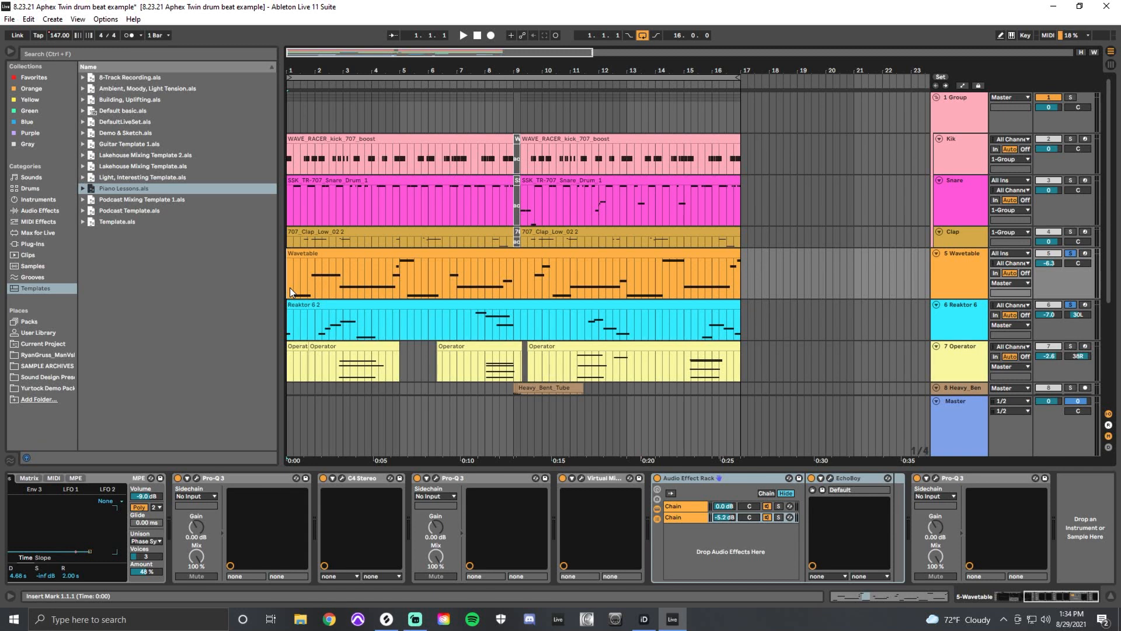
key("space")
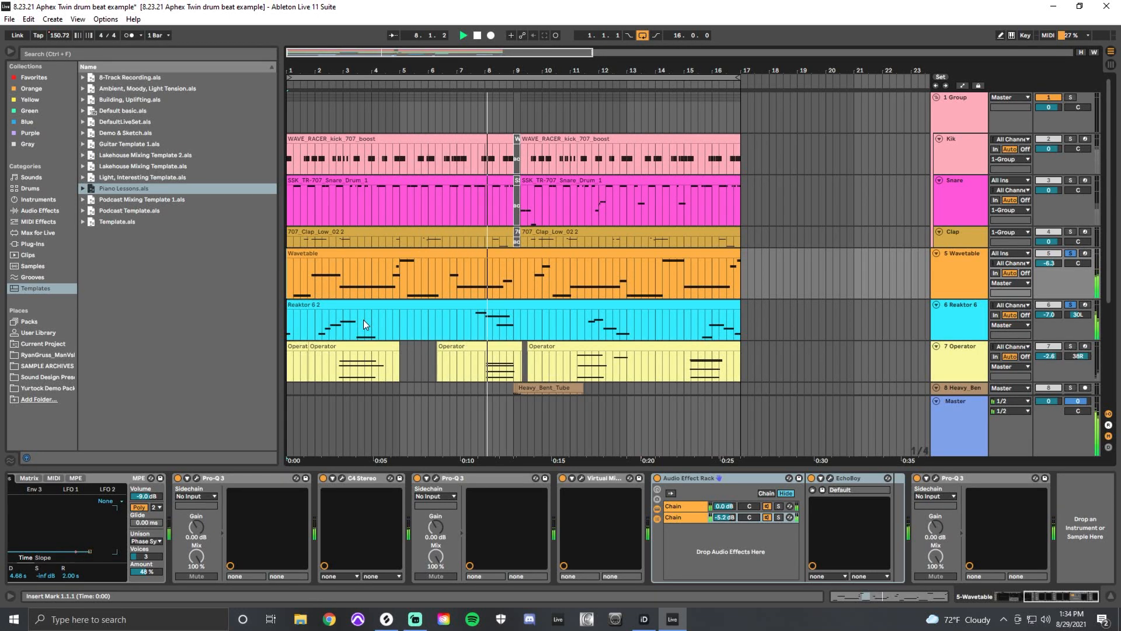
key("space")
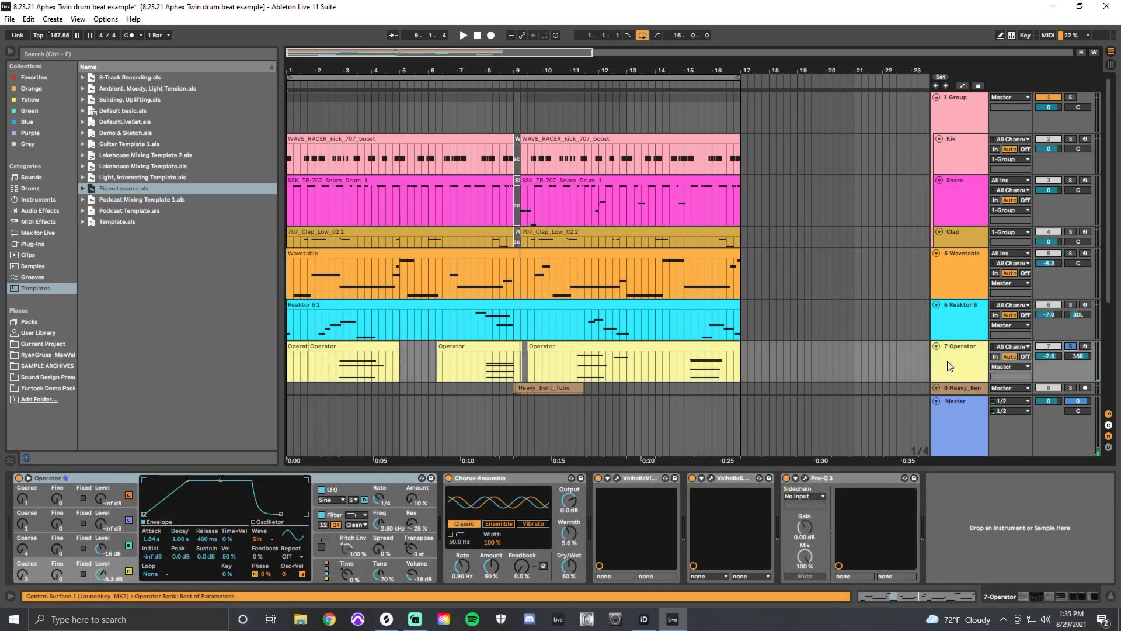
Review the Operator track's devices, including Chorus-Ensemble, and play the soloed track from 2.4.1.
left_click(317, 373)
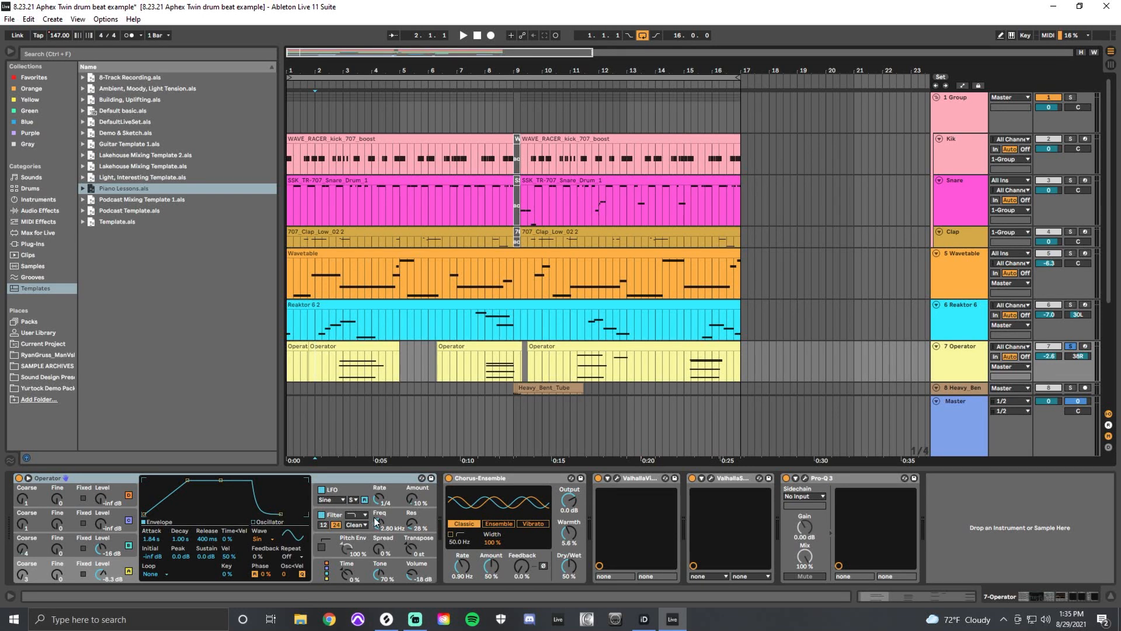
left_click(474, 491)
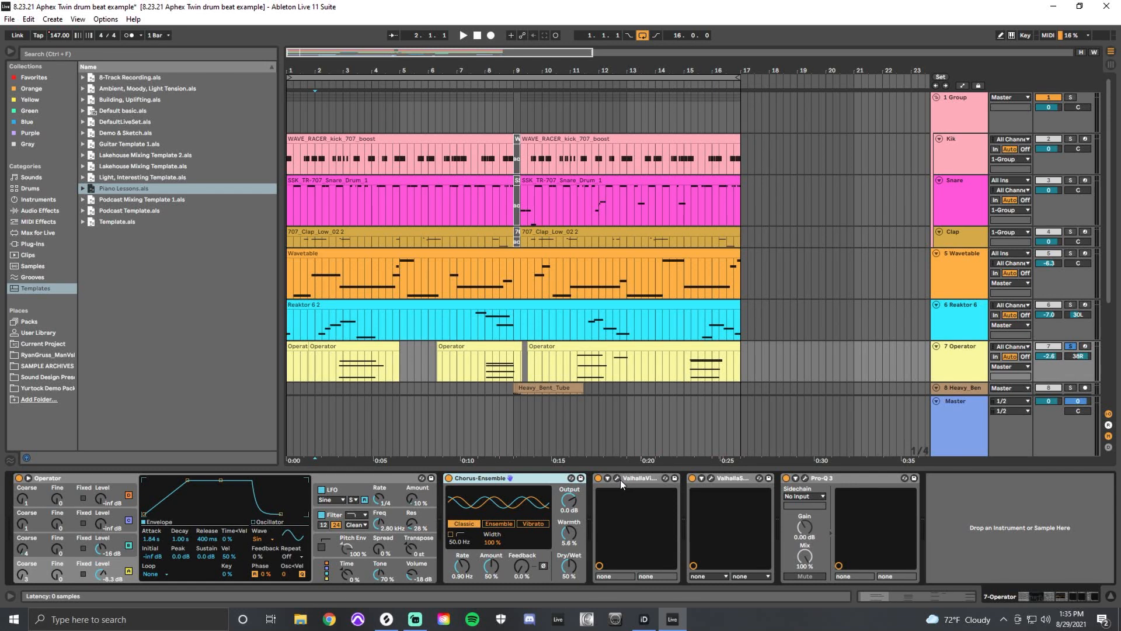
left_click(336, 401)
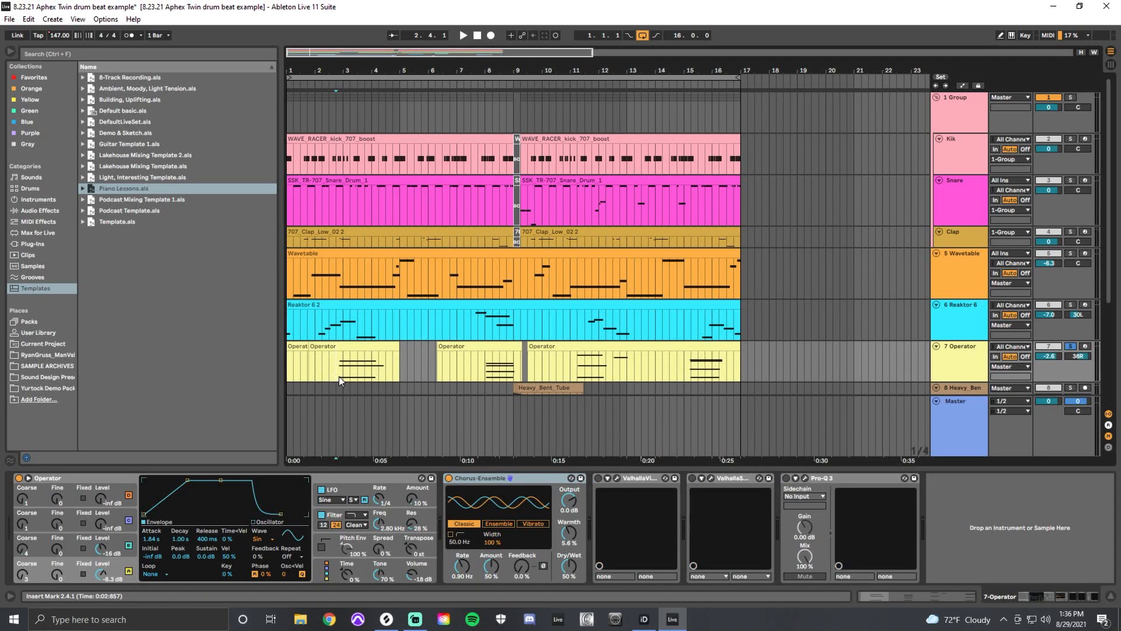
key("space")
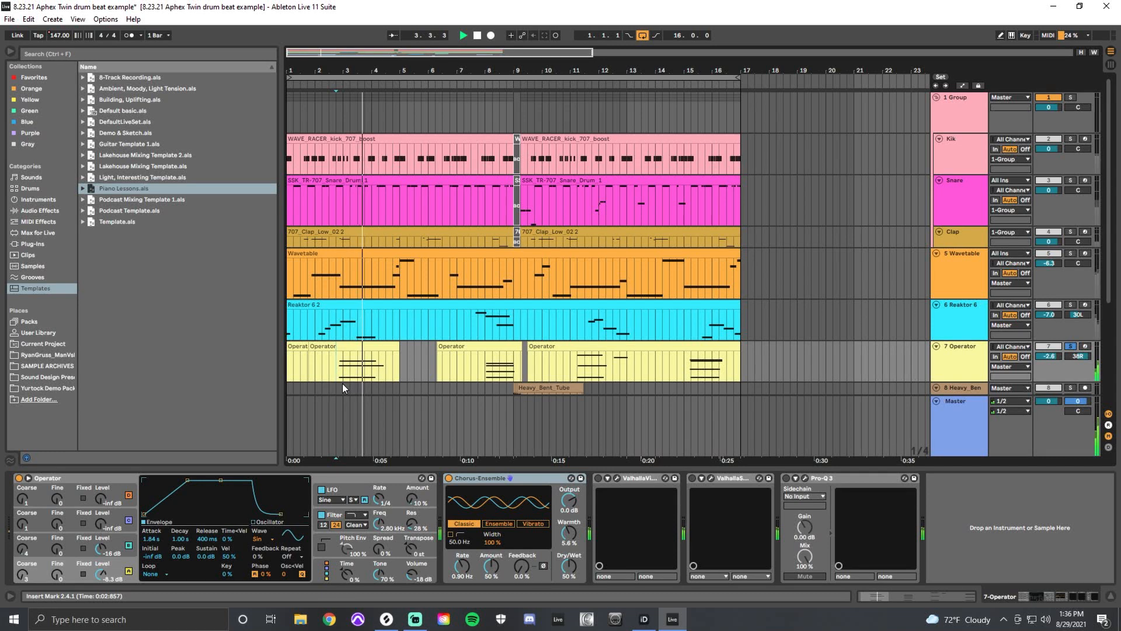
key("space")
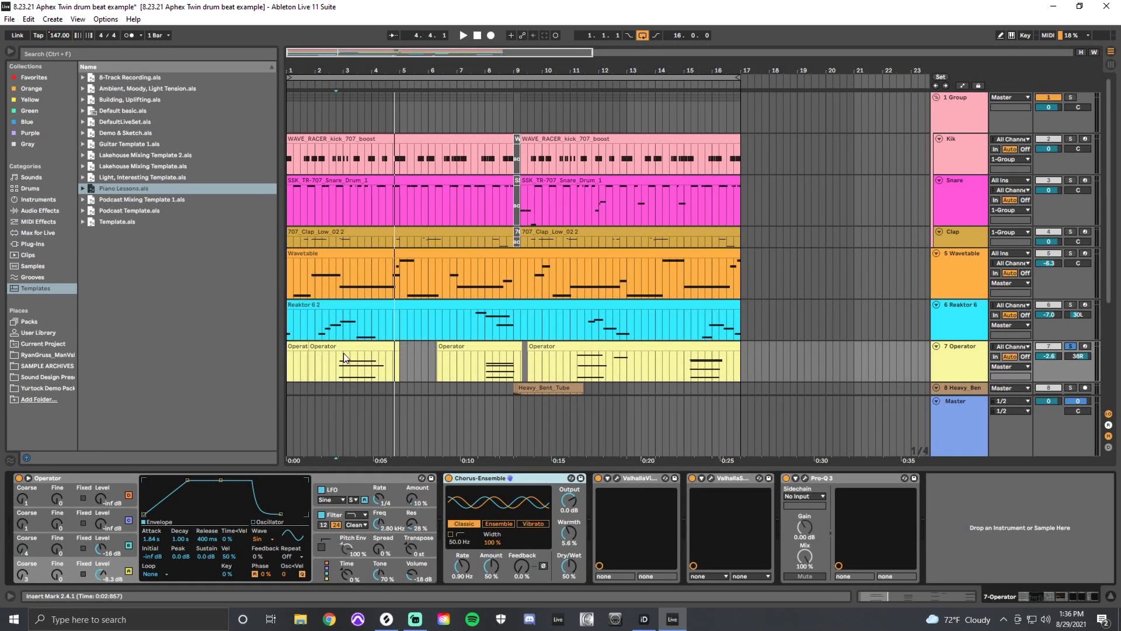
Replay the Operator track from 2.4.1, then turn off its solo and keep the track active.
left_click(340, 374)
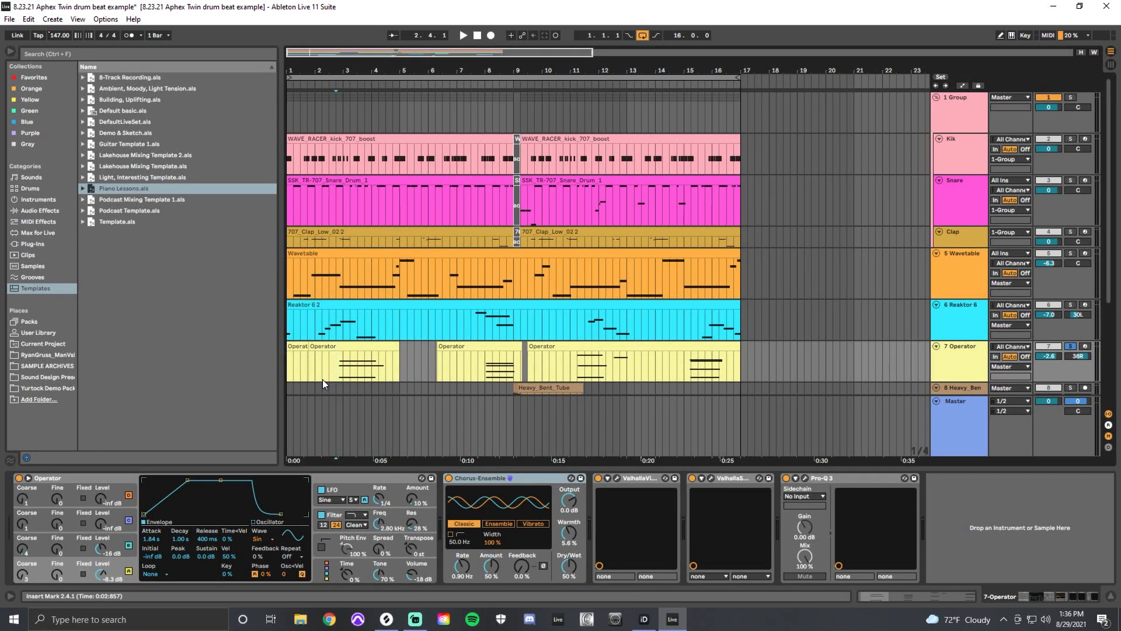
key("space")
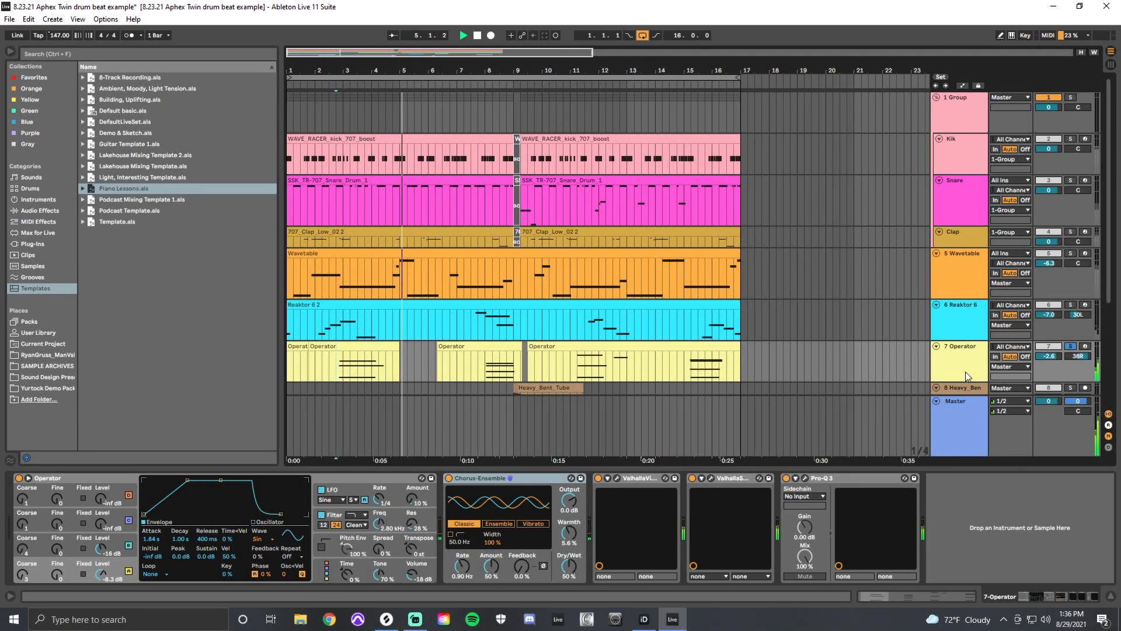
left_click(1073, 346)
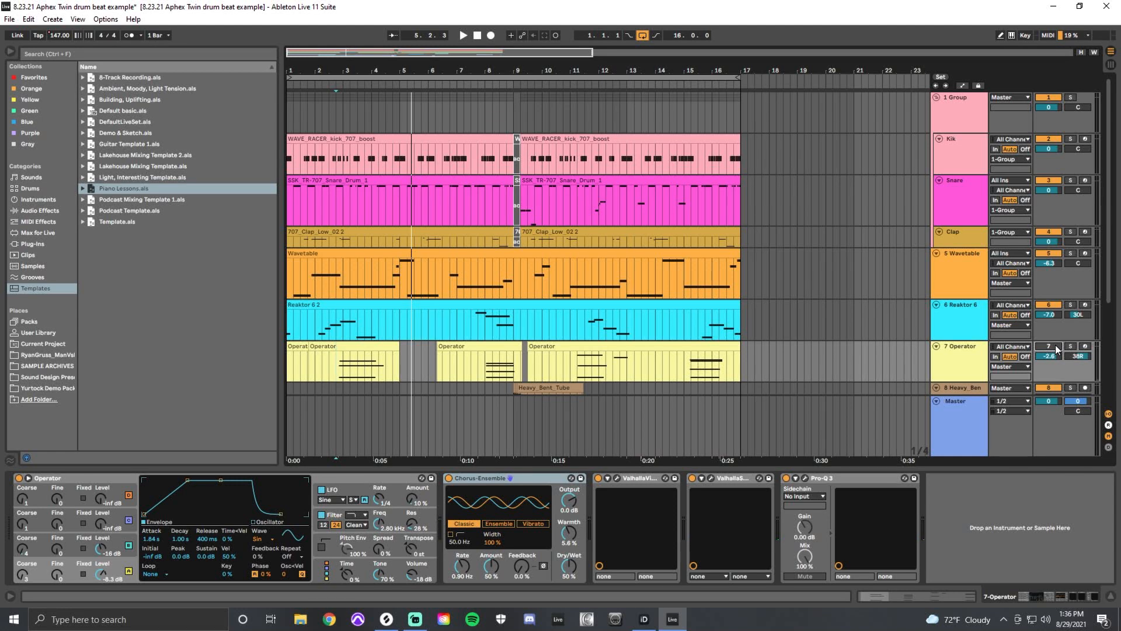
left_click(1056, 349)
Open the Heavy_Bent_Tube clip at bar 9 to examine its waveform, and return to the track's device view.
left_click(701, 346)
scroll(802, 263, "down", 5)
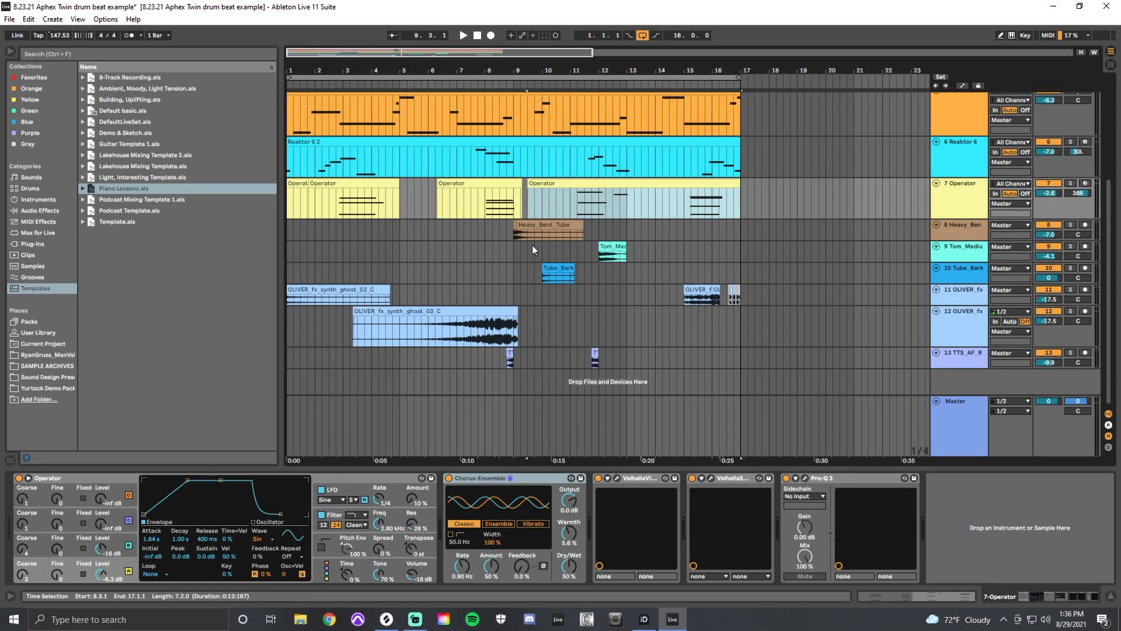
left_click(510, 237)
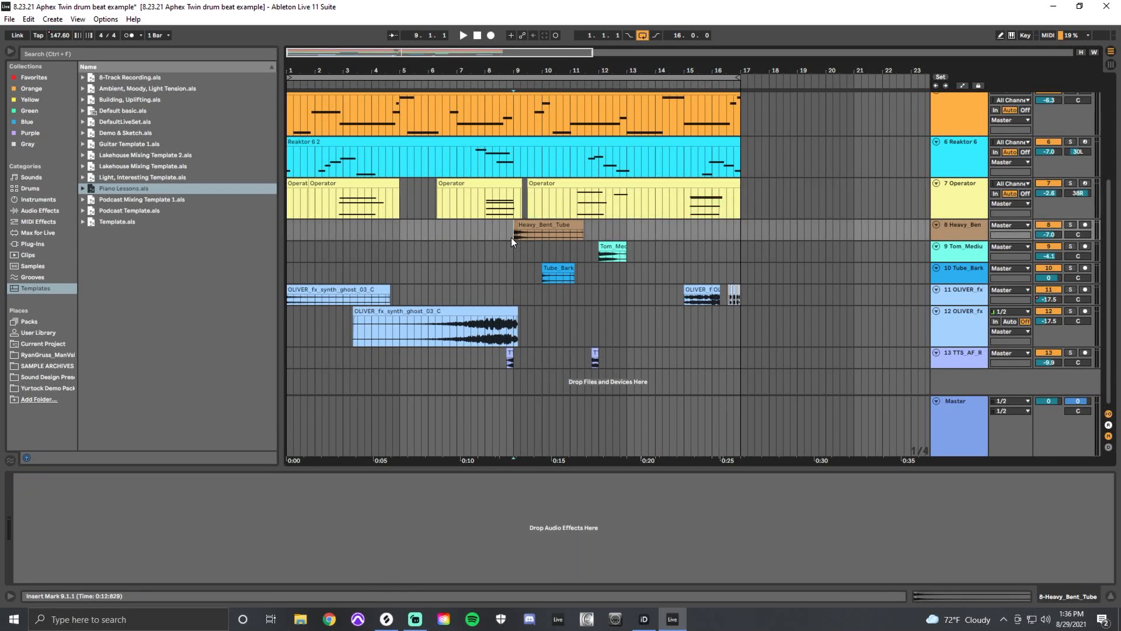
left_click(521, 234)
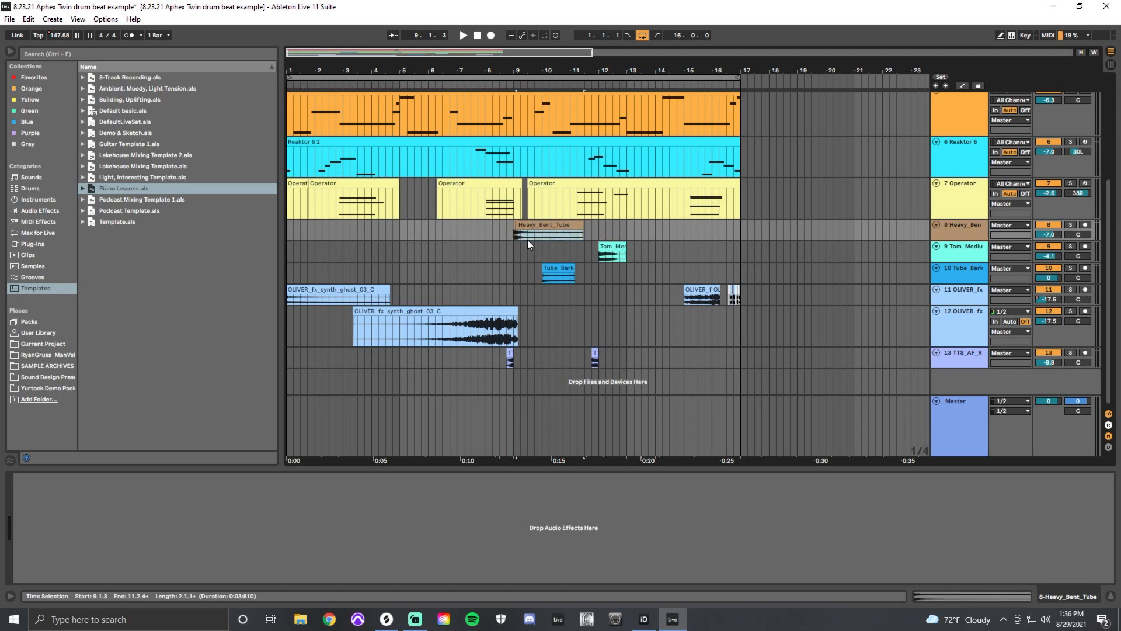
double_click(528, 239)
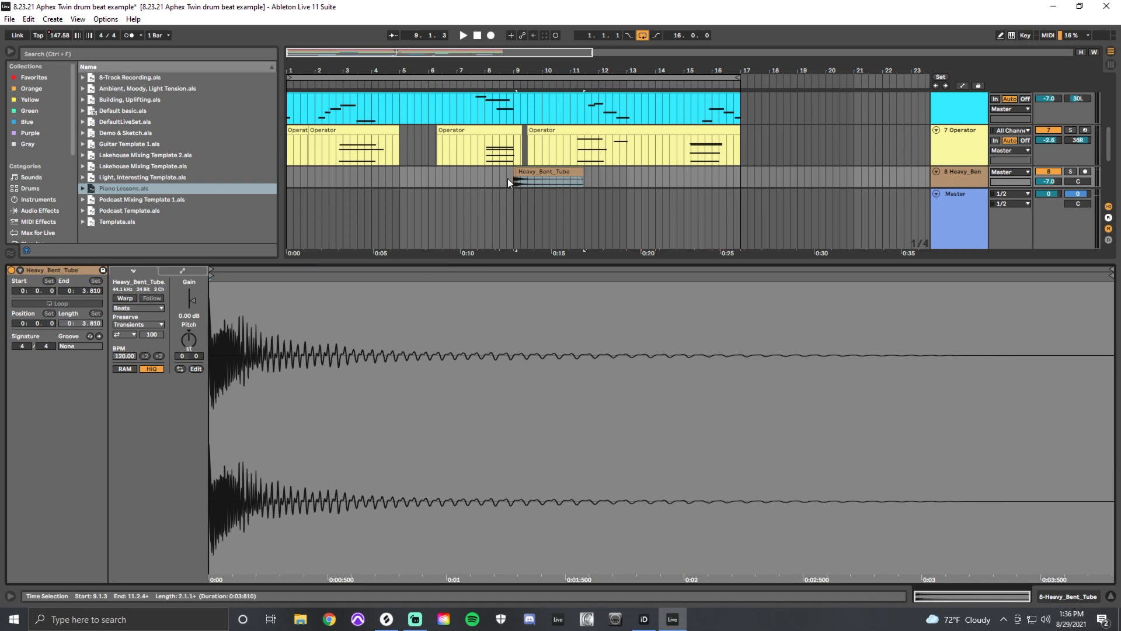
key("shift+Tab")
Solo the Heavy_Bent_Tube track and examine the short repeated clips at bar 9 up close.
left_click(513, 224)
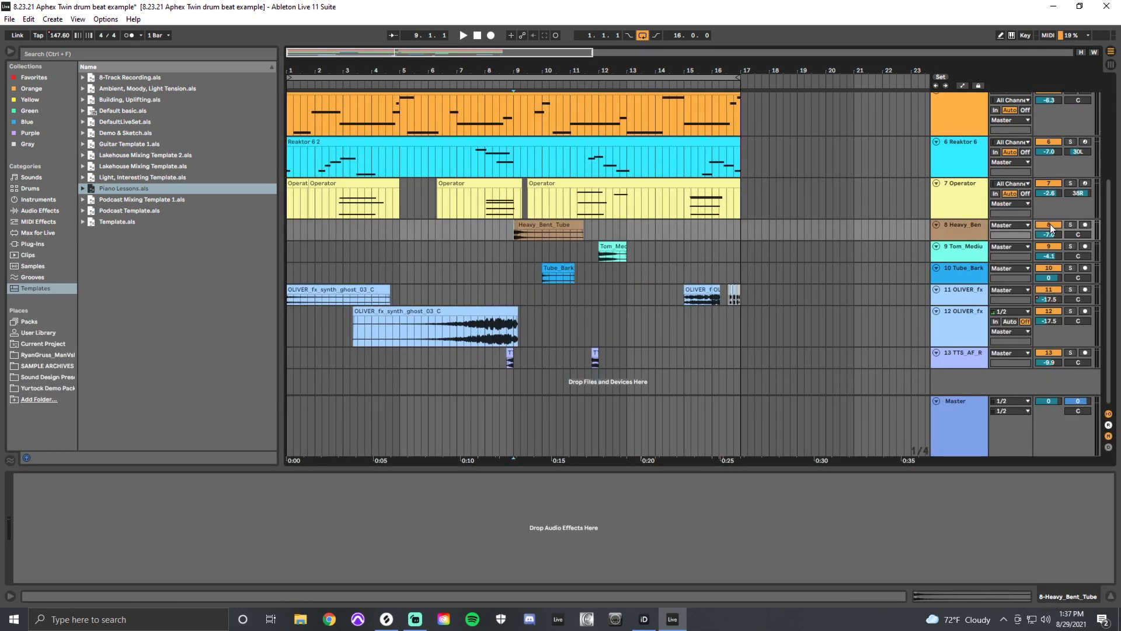
left_click(1070, 225)
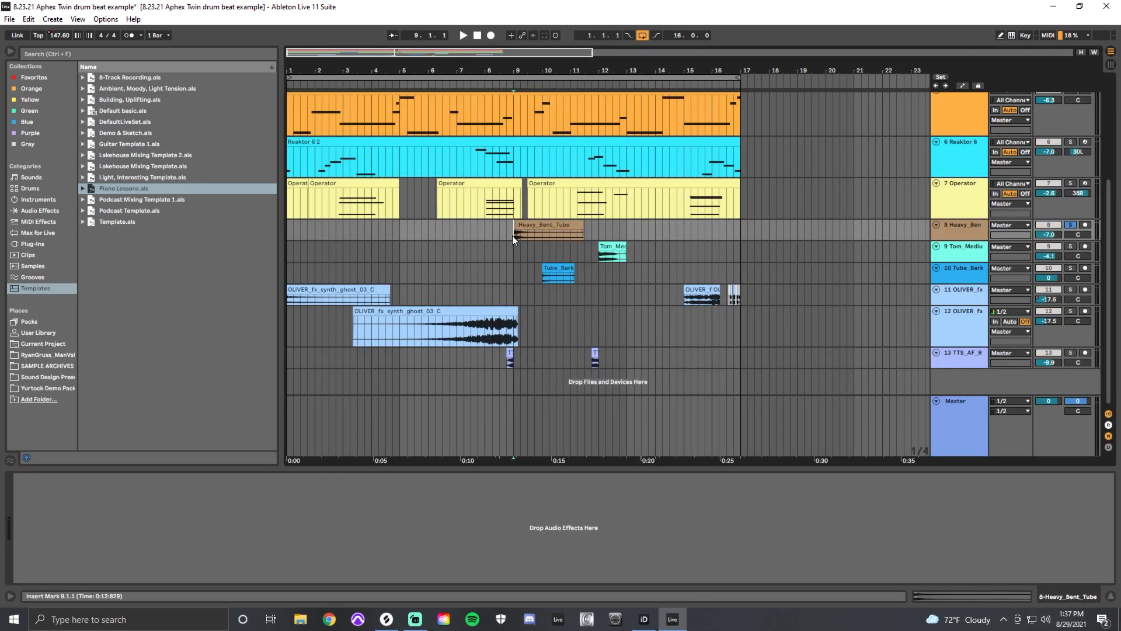
key("plus")
key("plus")
key("plus")
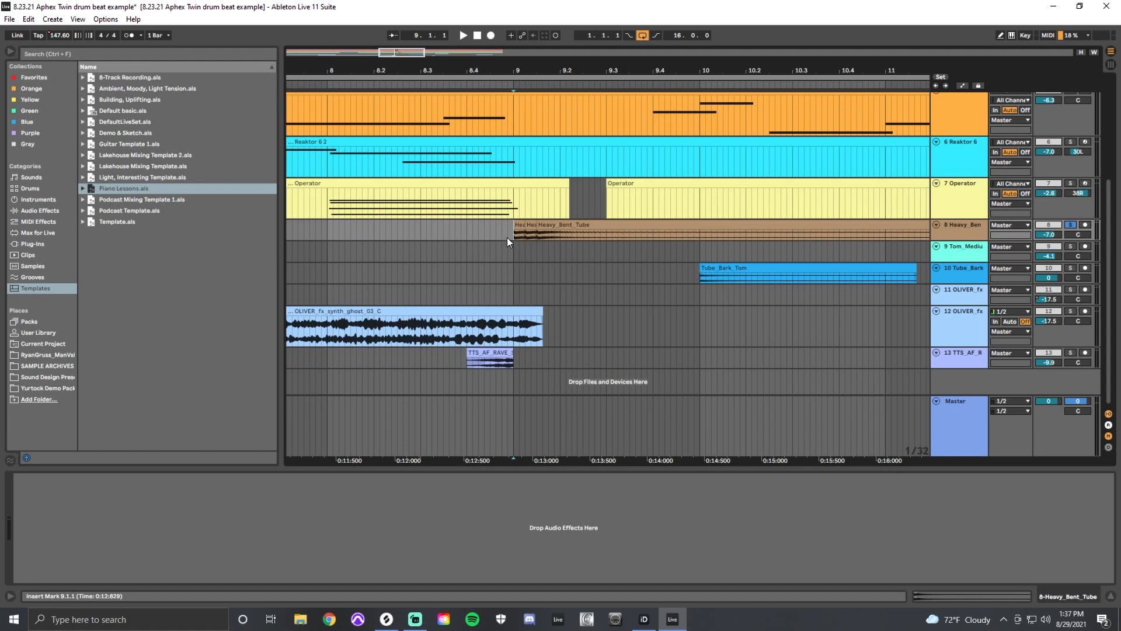
Check the deactivated drum clips at bar 9 and play the full mix through that transition from 7.4.4.
left_click(323, 236)
scroll(584, 228, "up", 5)
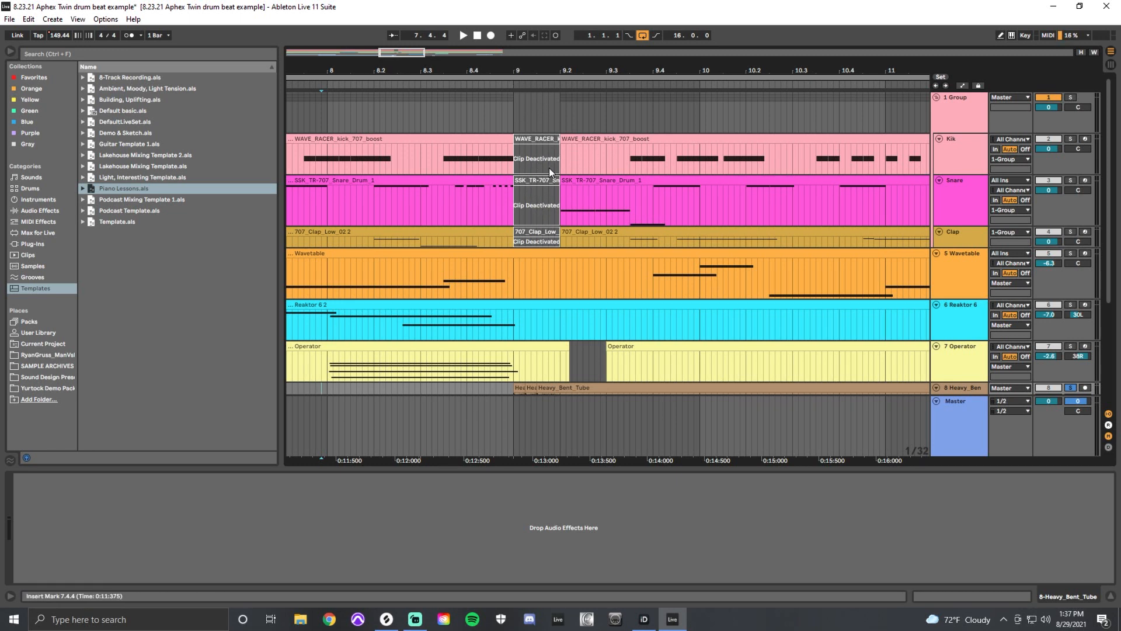
scroll(528, 297, "down", 2)
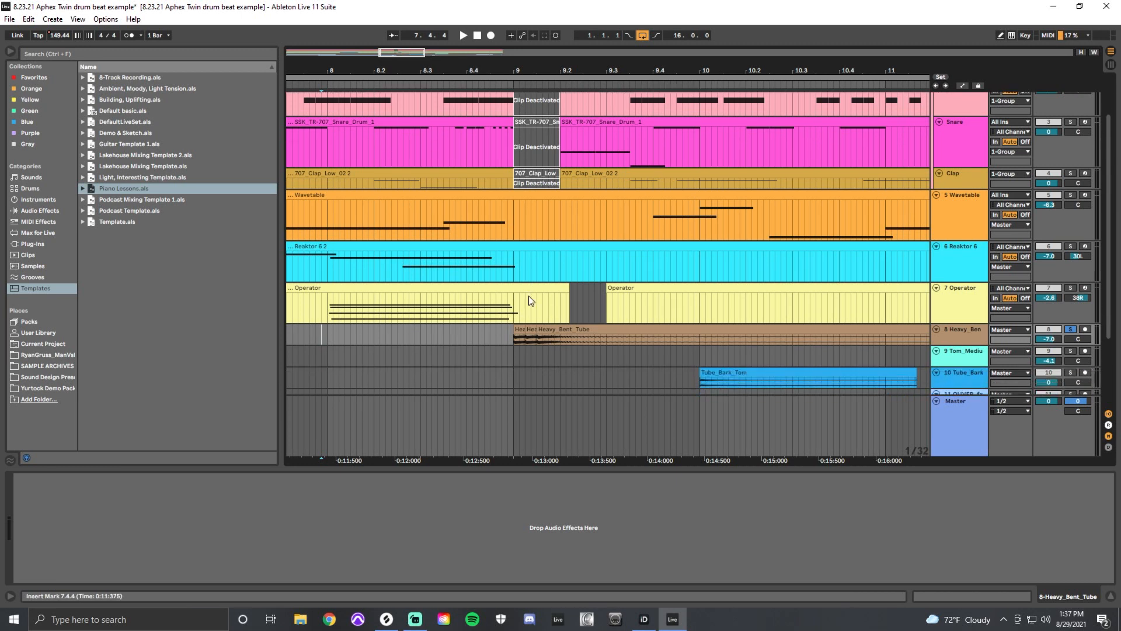
key("space")
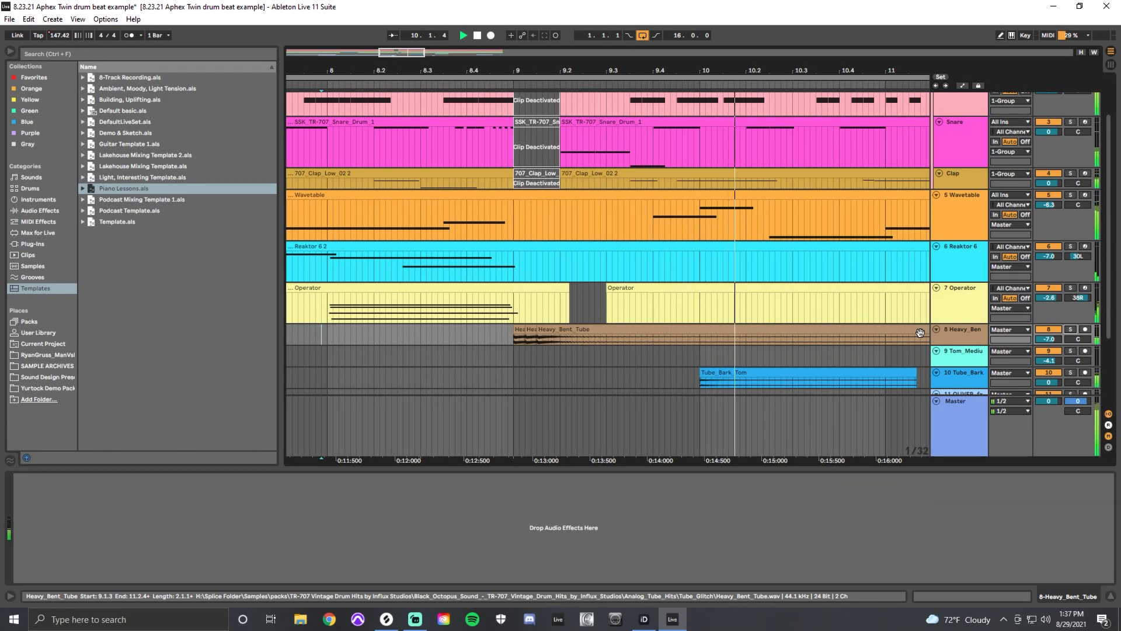
key("space")
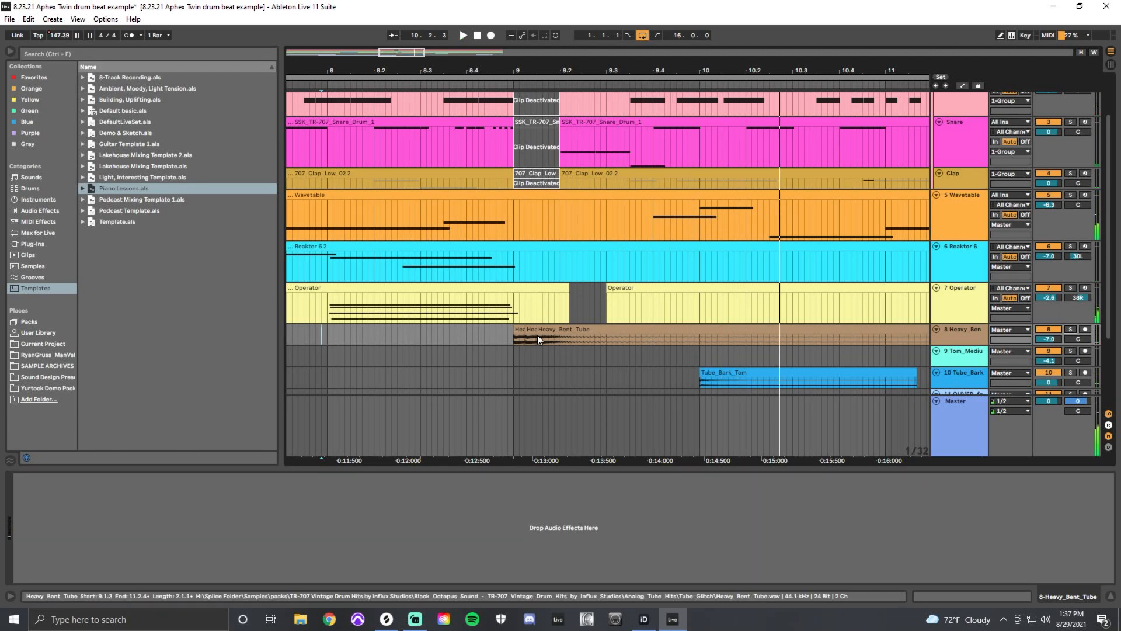
Examine the OLIVER_fx_synth_ghost_03_C clips on track 11 around bar 16.
left_click(507, 370)
scroll(507, 369, "down", 8)
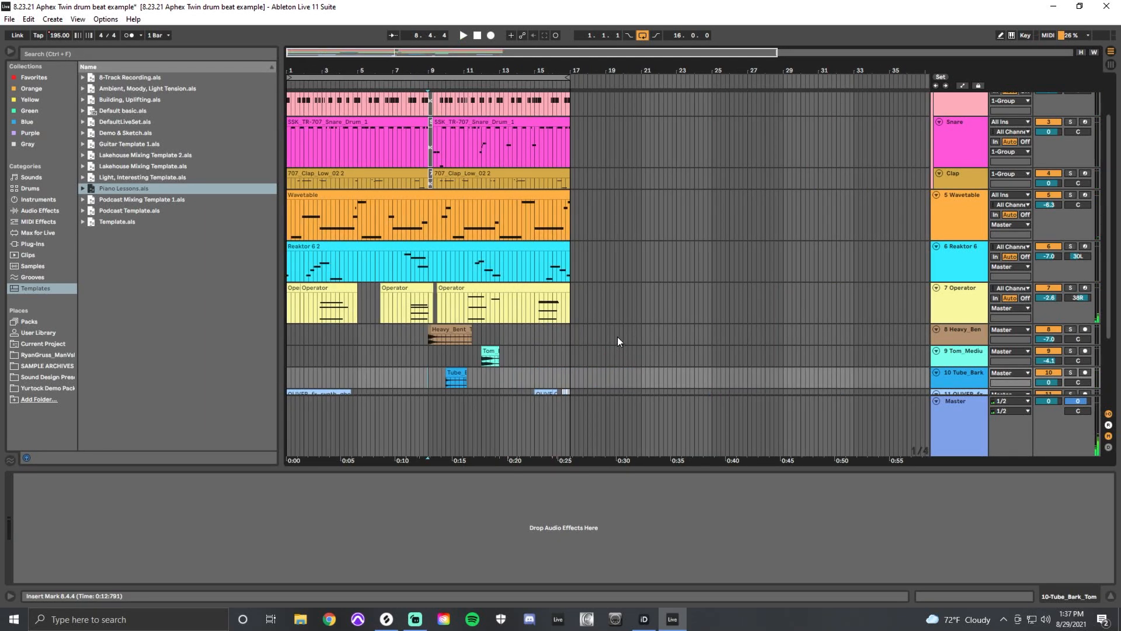
scroll(625, 332, "down", 3)
scroll(625, 332, "down", 1)
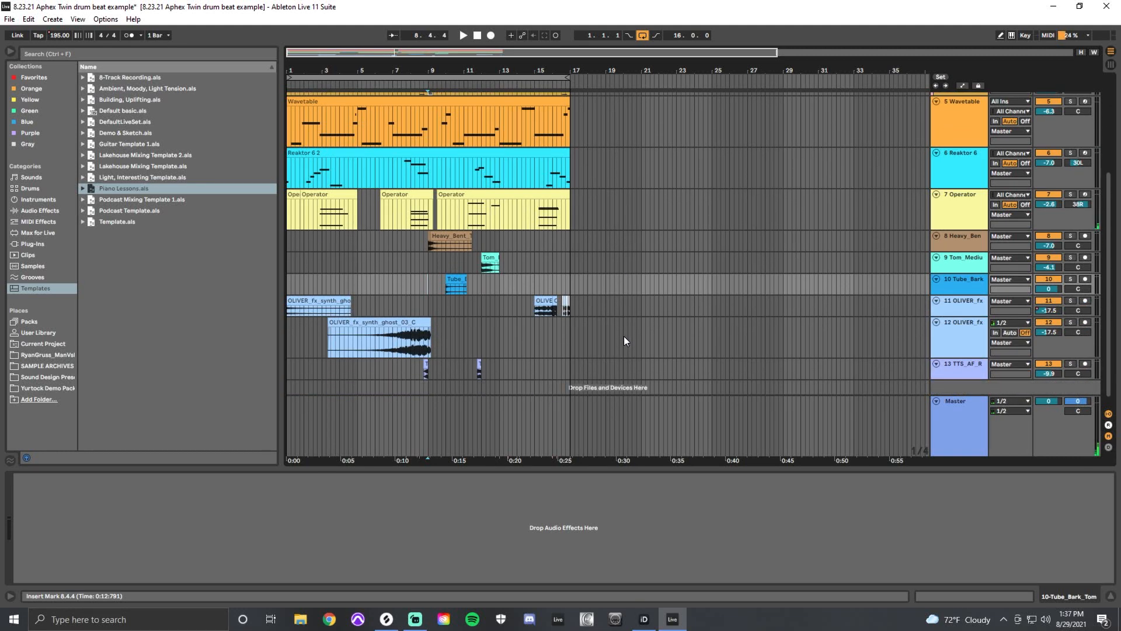
scroll(624, 335, "down", 1)
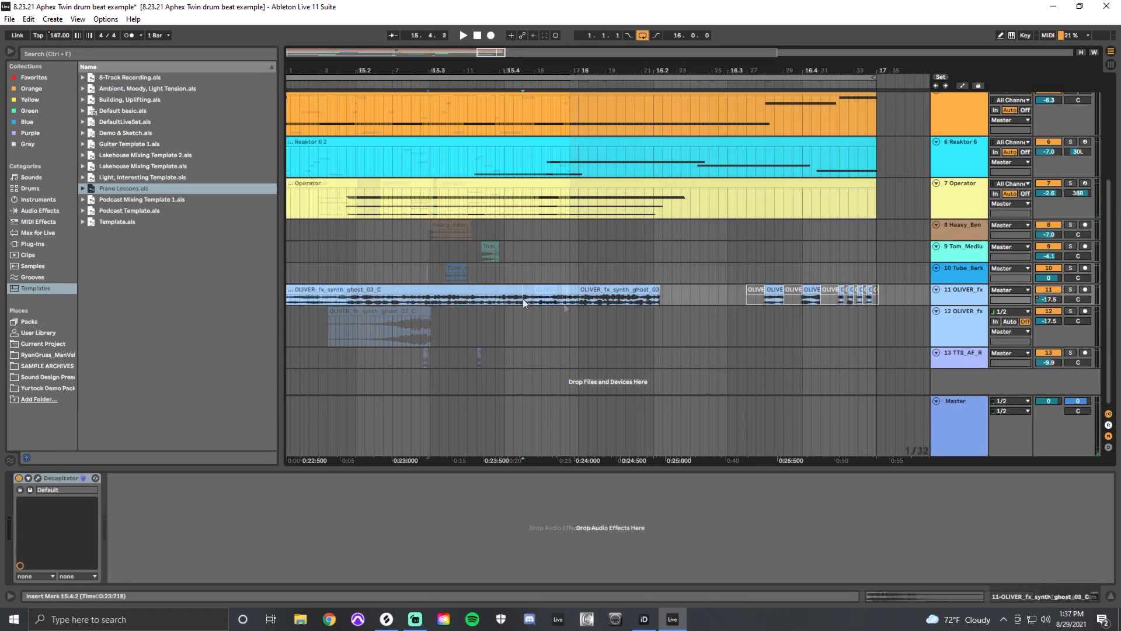
left_click(597, 299)
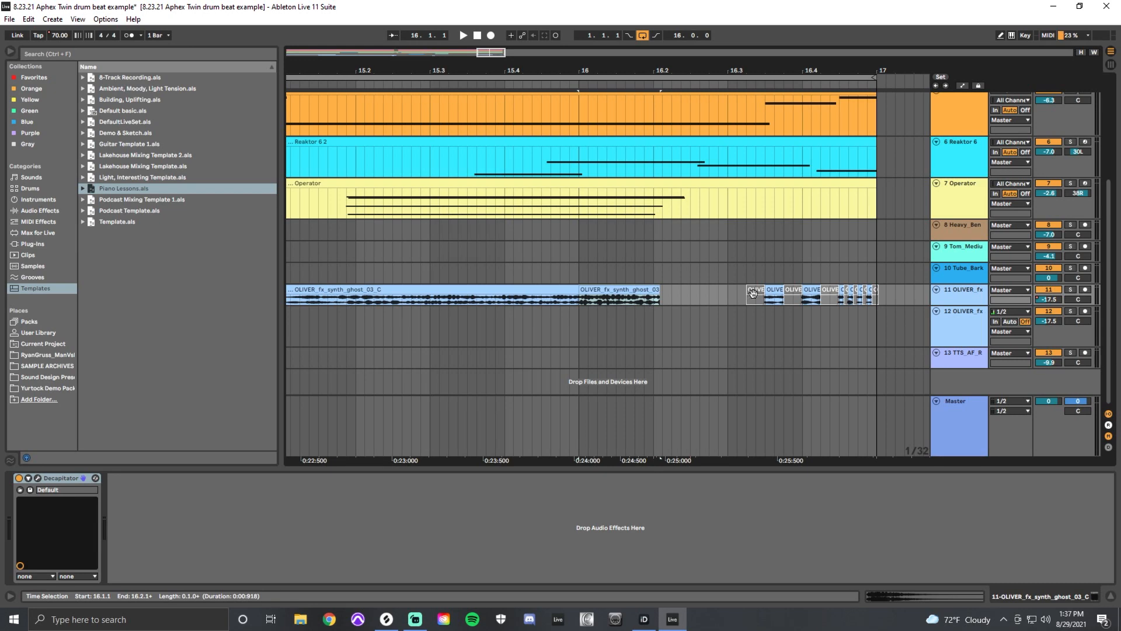
Select the chopped OLIVER_fx clips from 16.4.3 to 17.1.1 and examine their alternating active and deactivated slices.
left_click_drag(840, 299, 878, 297)
key("plus")
key("plus")
key("plus")
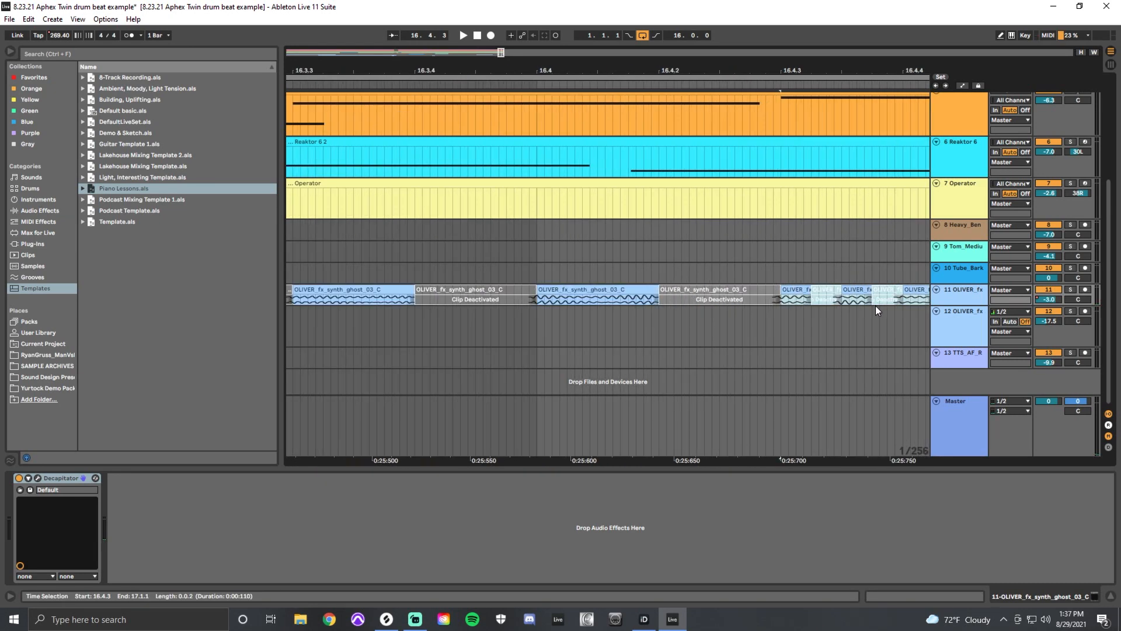
key("minus")
key("minus")
key("minus")
key("minus")
key("minus")
key("minus")
left_click(629, 301)
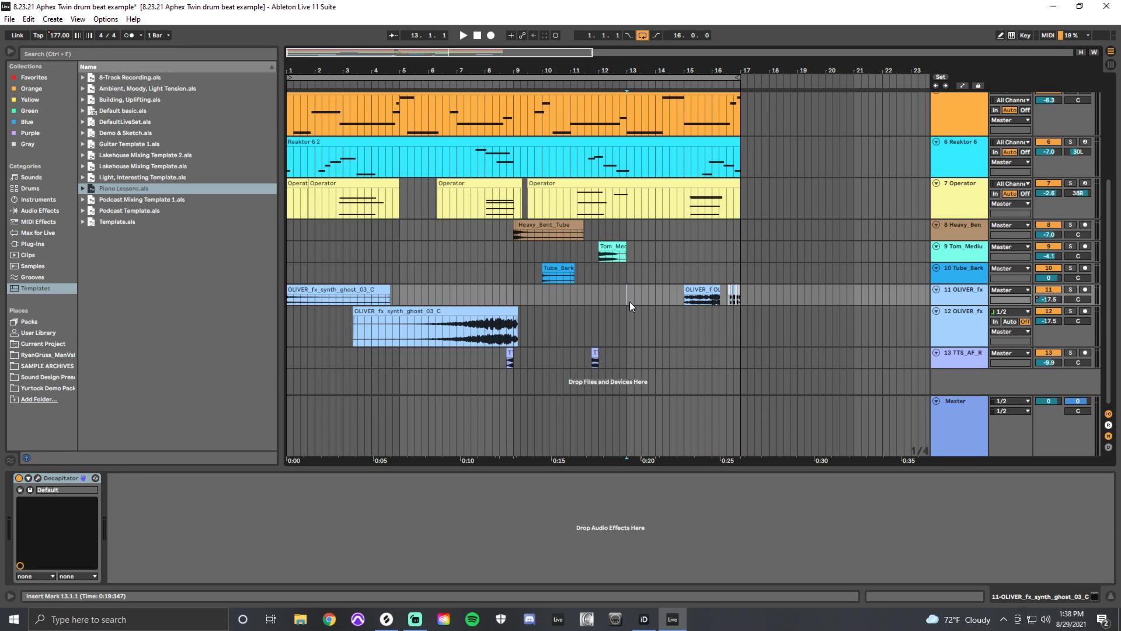
Show the automation lanes and make the Clap track taller to expose its Chain Volume automation.
key("a")
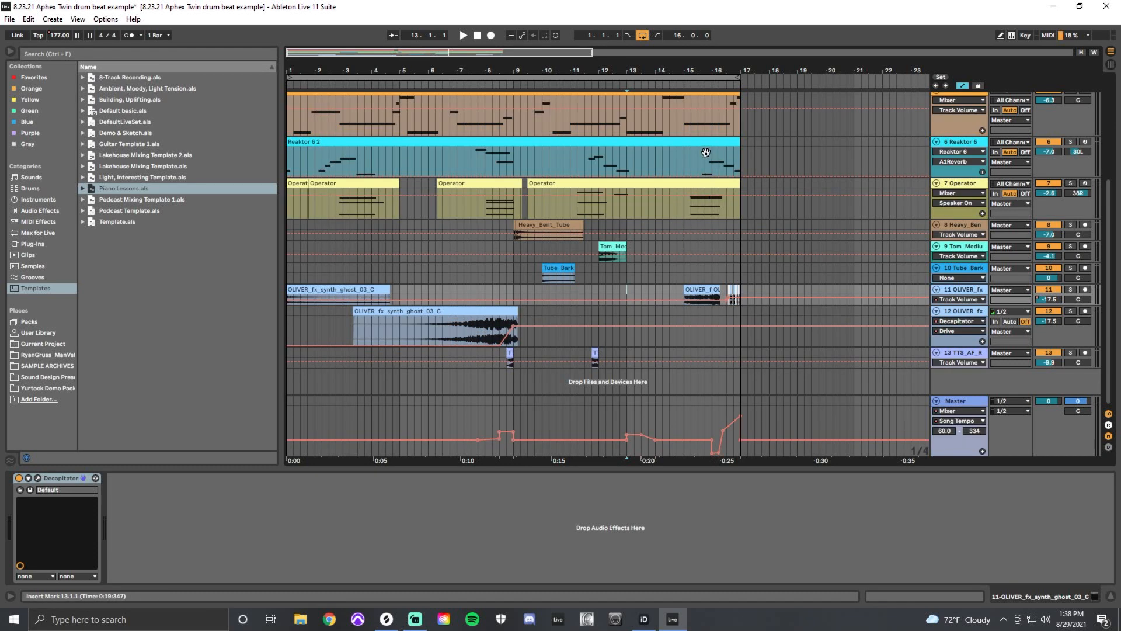
scroll(942, 377, "up", 5)
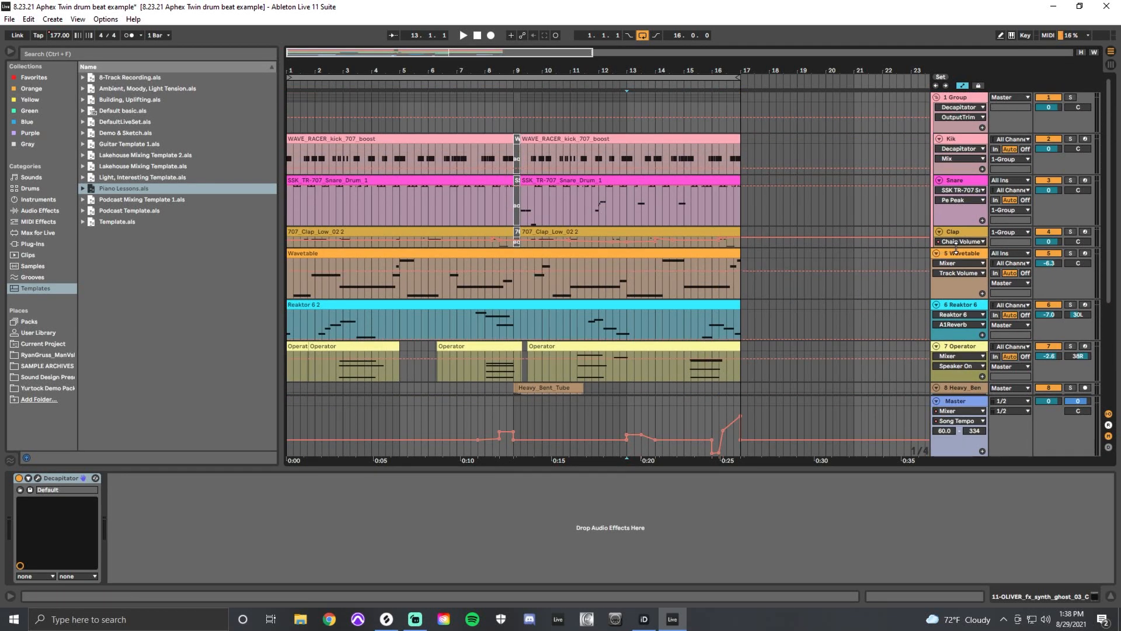
left_click_drag(957, 247, 955, 327)
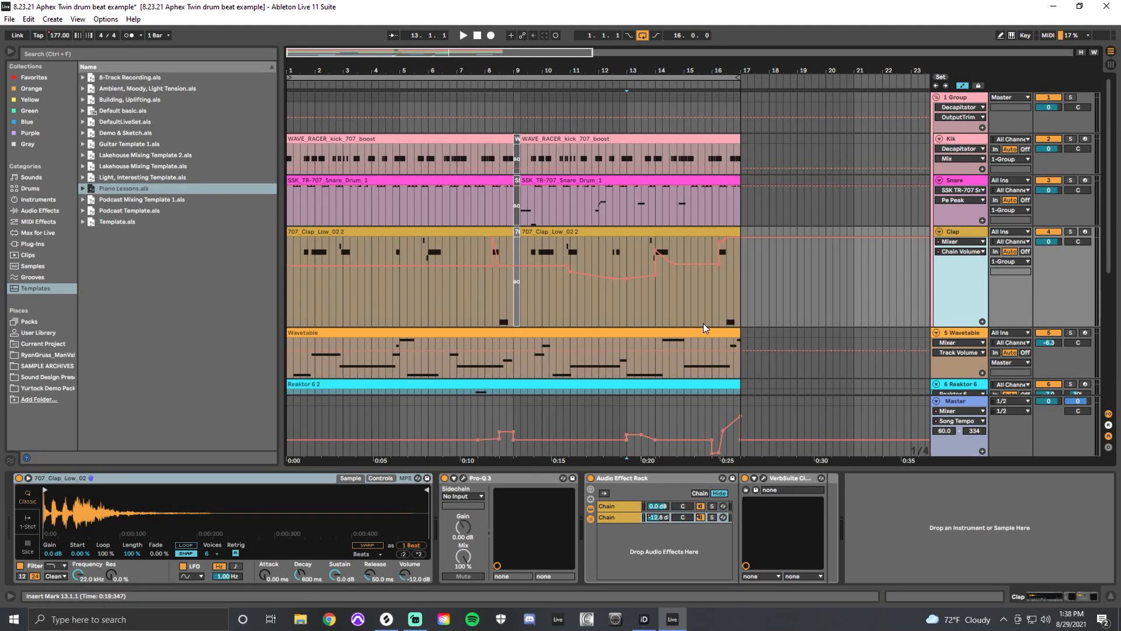
Select the Clap track's first clip and inspect the second chain of its Audio Effect Rack.
scroll(703, 323, "down", 2)
left_click(501, 195)
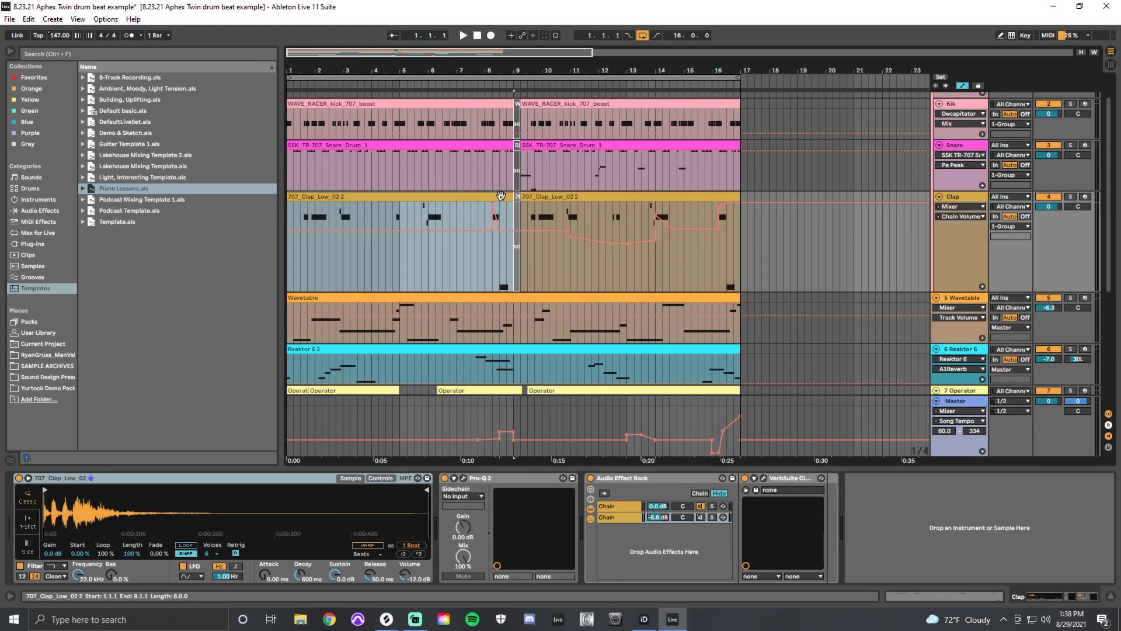
key("shift+Tab")
key("shift+Tab")
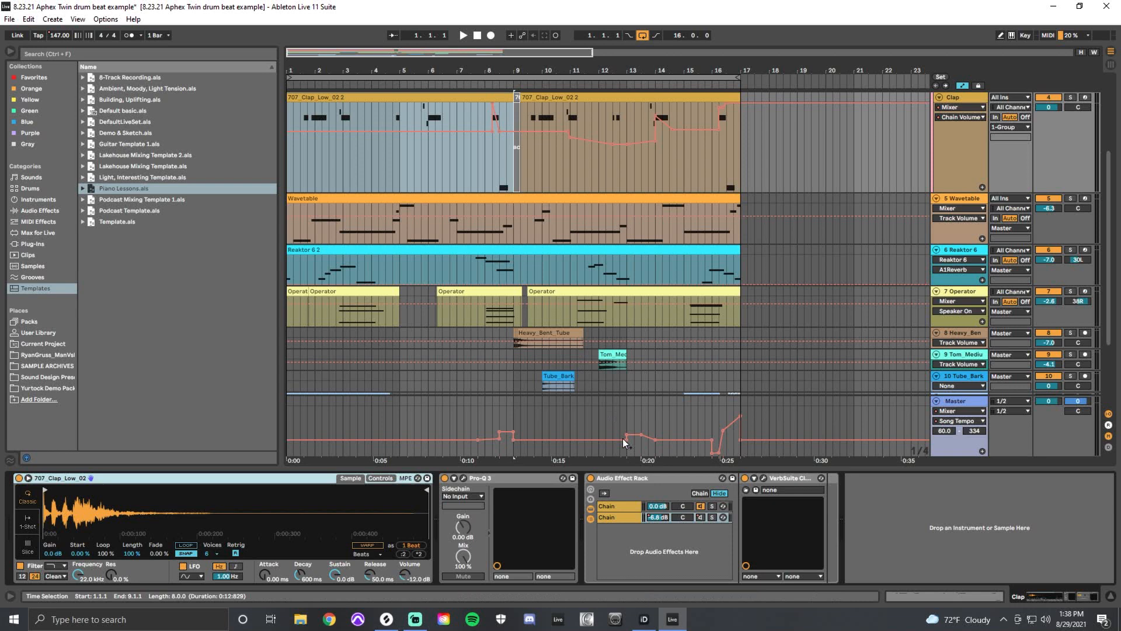
left_click(633, 517)
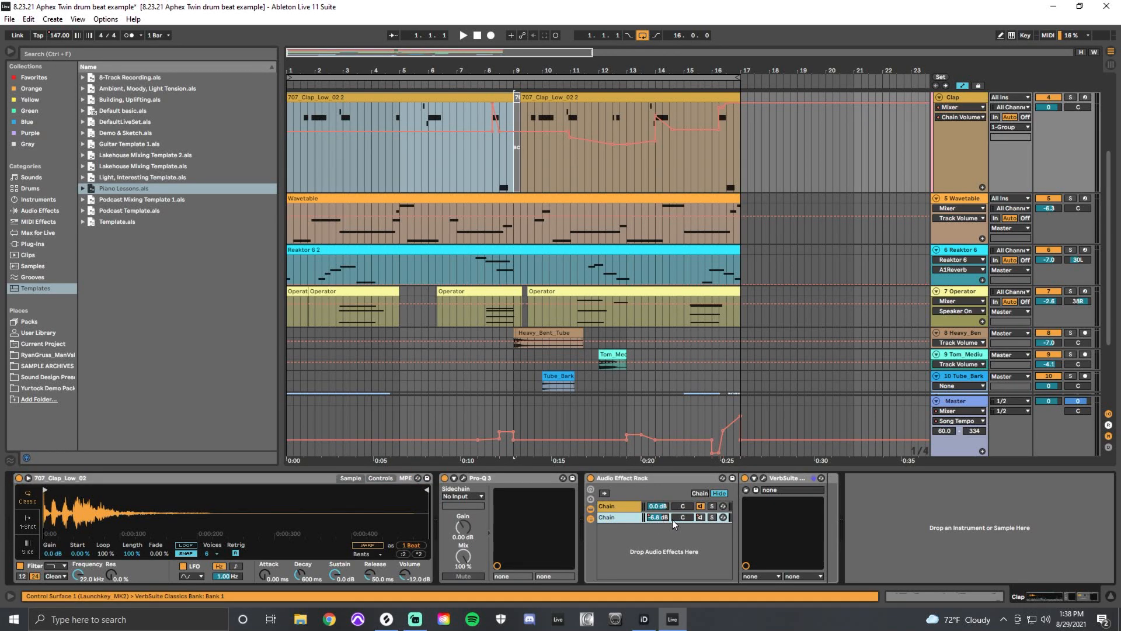
left_click(699, 517)
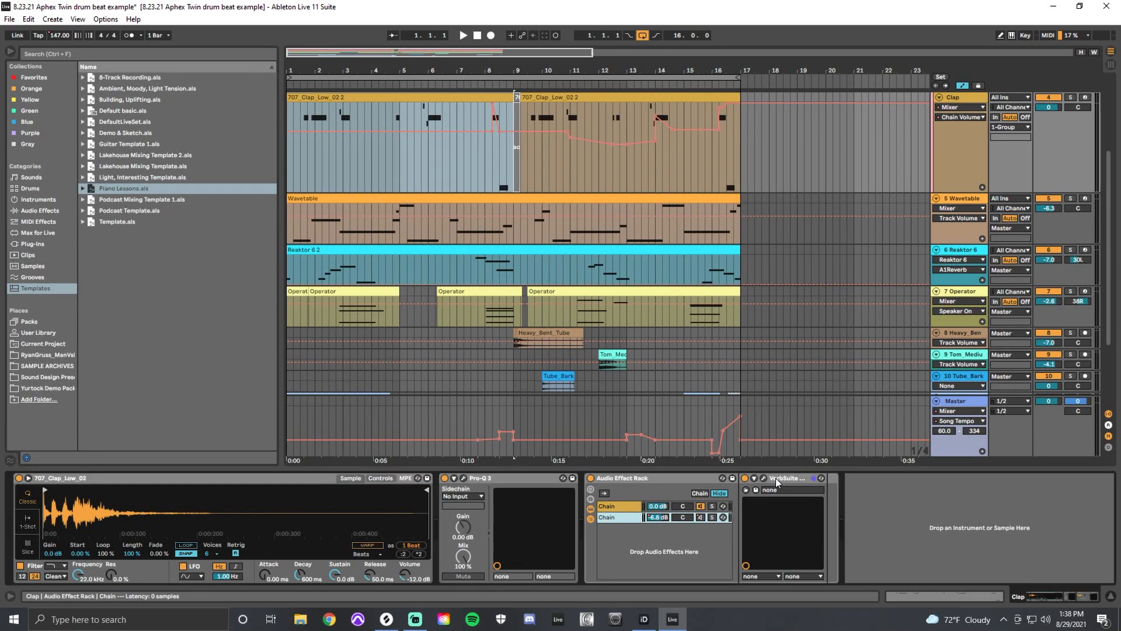
Solo the Clap track and play it from 8.1.1 with the rack's second chain selected, then stop playback.
left_click(488, 147)
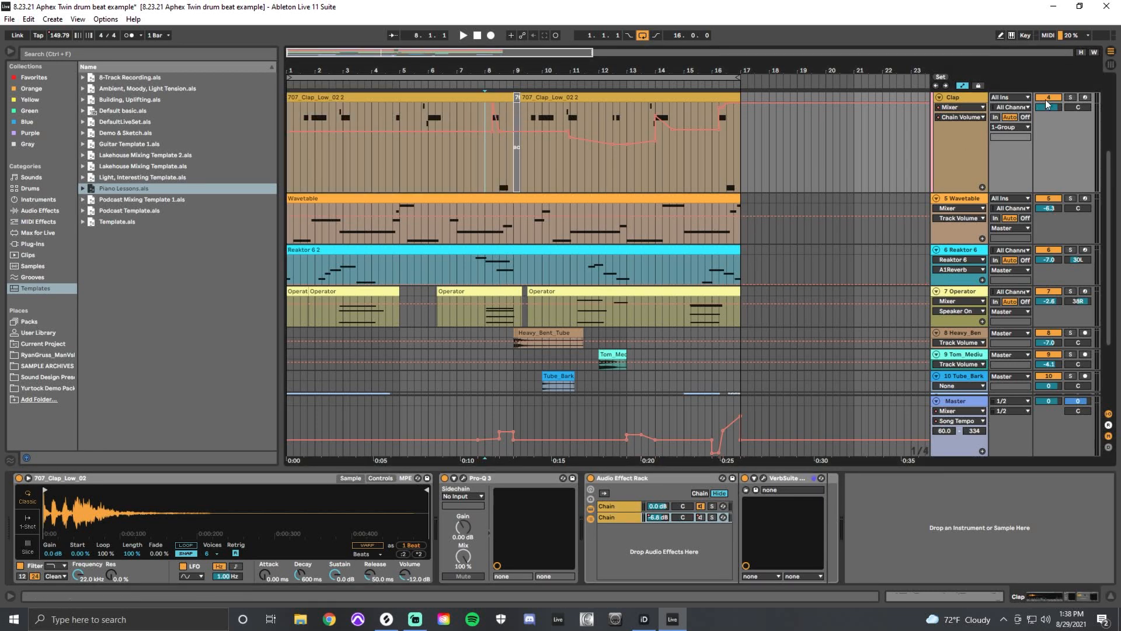
left_click(1070, 98)
key("space")
left_click(623, 517)
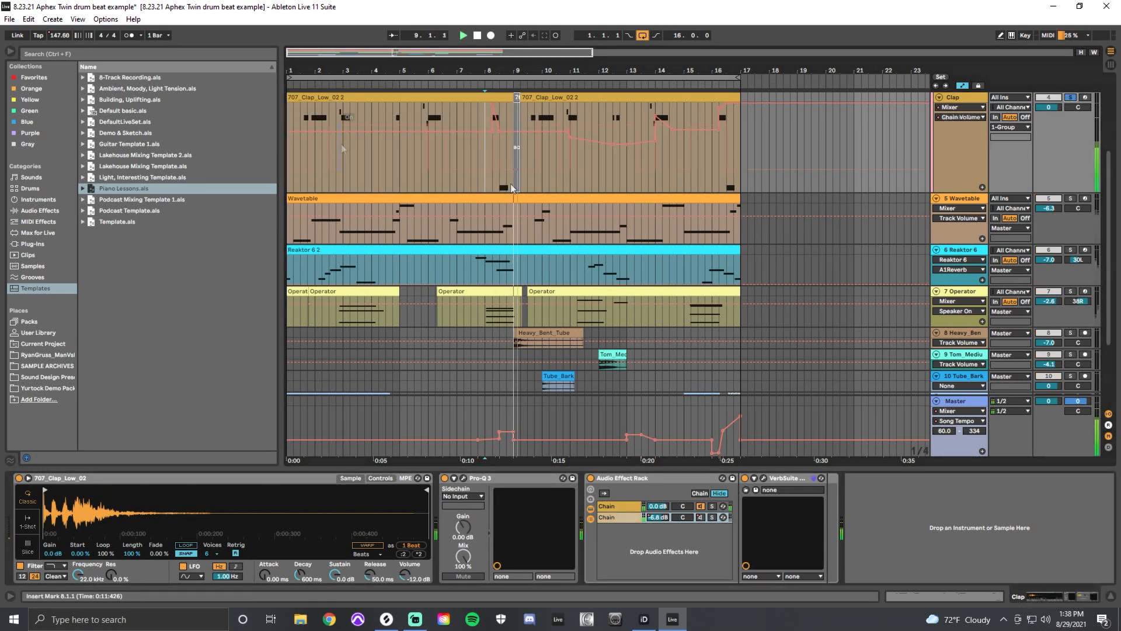
key("space")
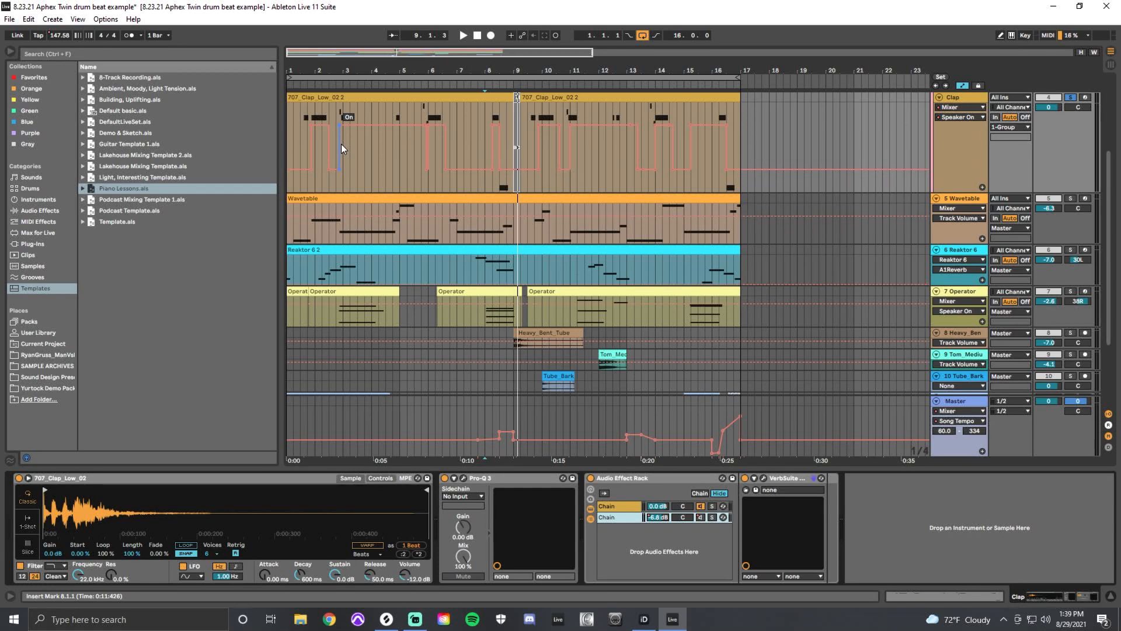
Shrink the Clap track and open the Decapitator plug-in on the second OLIVER_fx track, moving its window clear of the clip.
left_click_drag(971, 192, 974, 143)
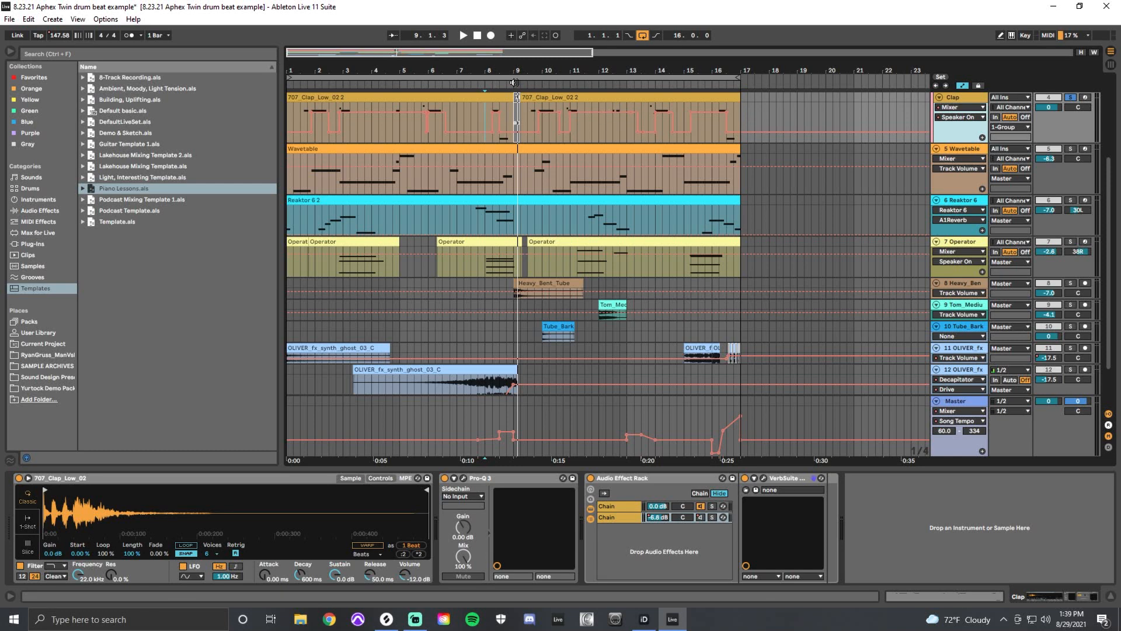
scroll(647, 316, "down", 3)
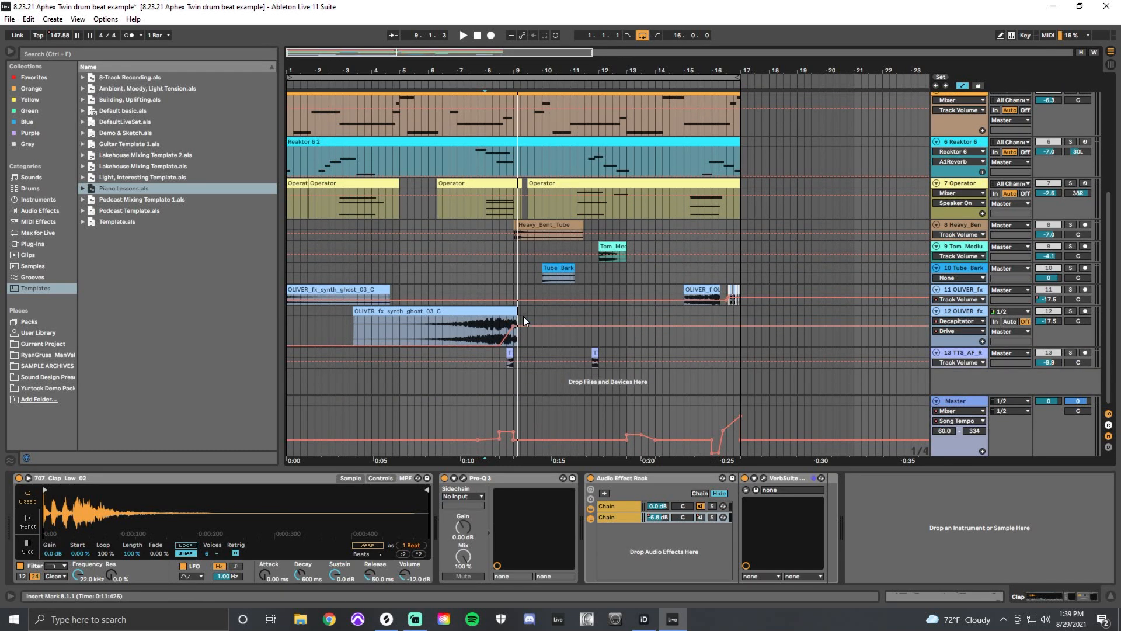
left_click(484, 324)
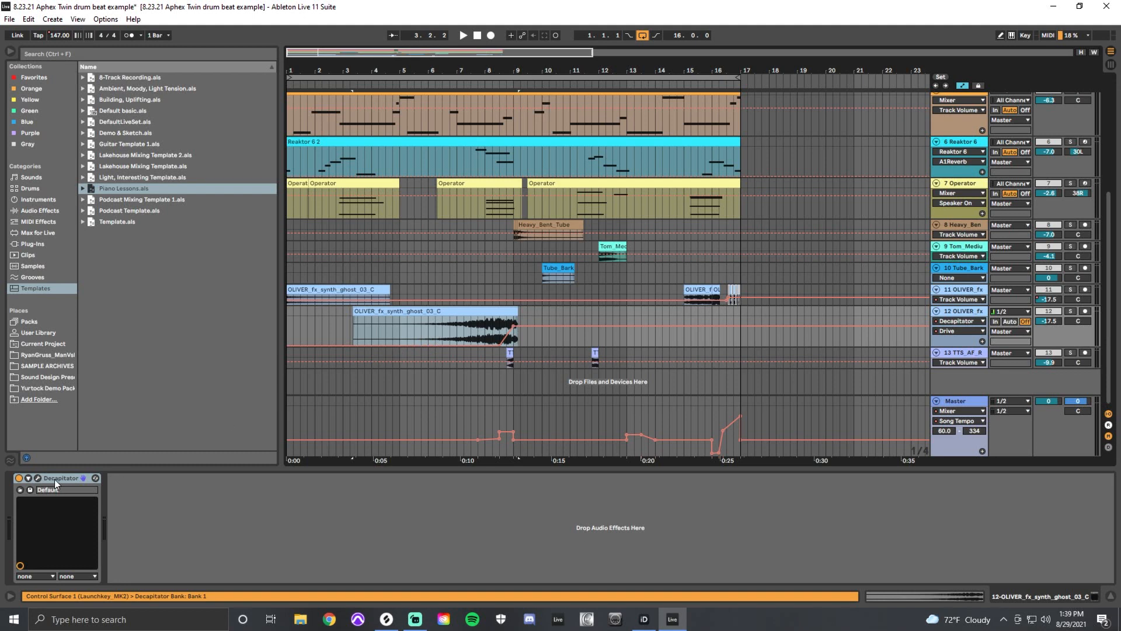
left_click(38, 477)
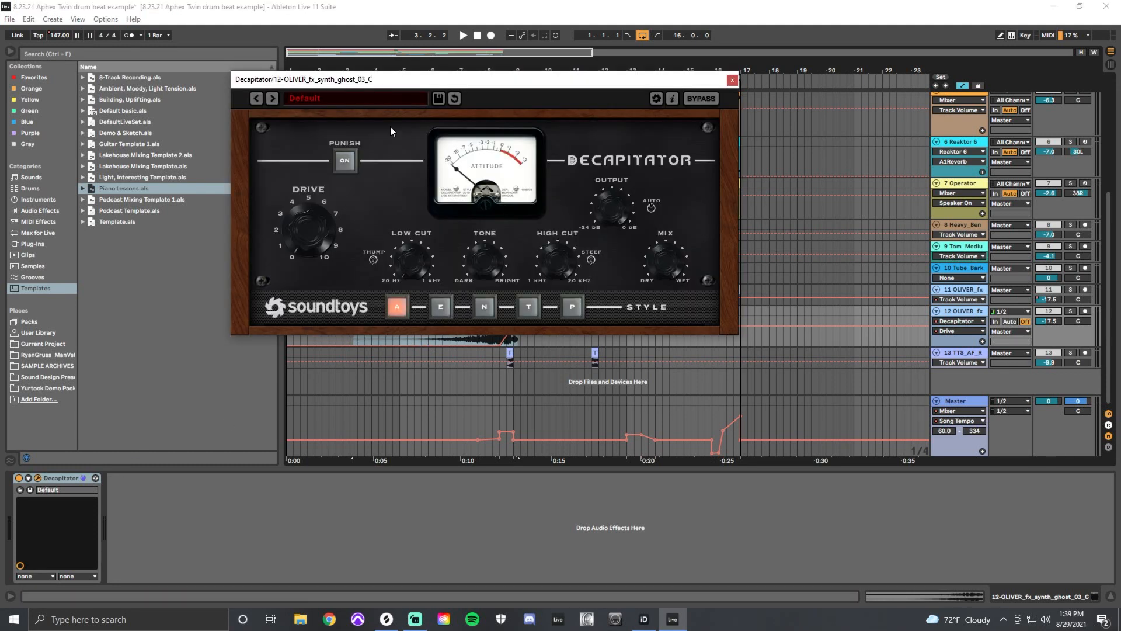
left_click_drag(440, 81, 985, 215)
Play the soloed second OLIVER_fx track from 8.1.1 while watching Decapitator's Drive automation, then stop playback and close the plug-in.
left_click(485, 326)
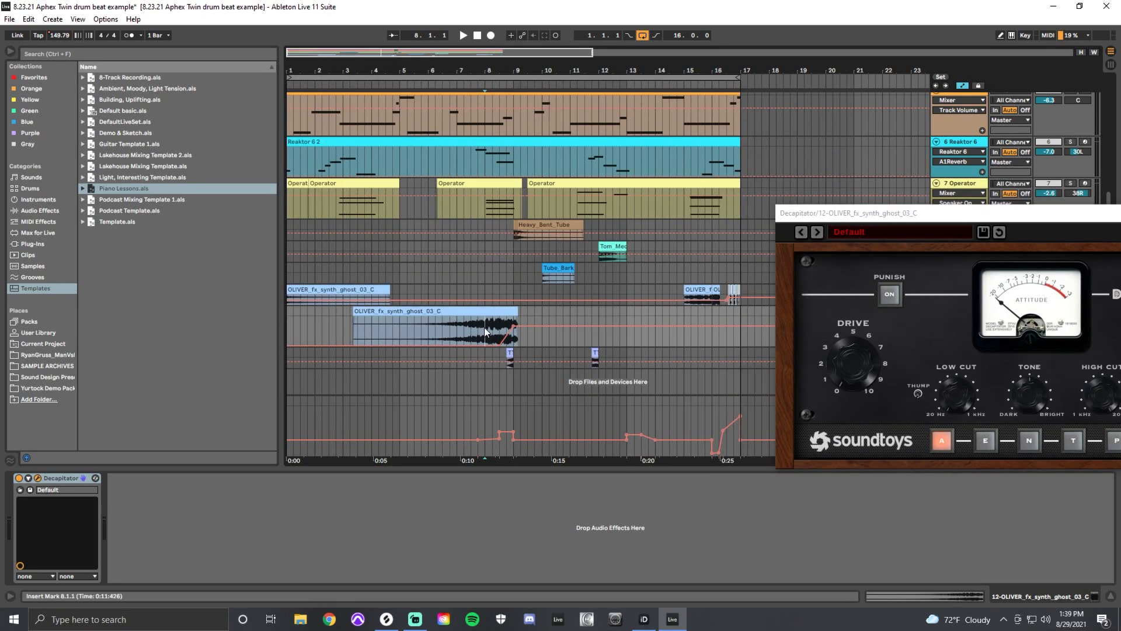
key("space")
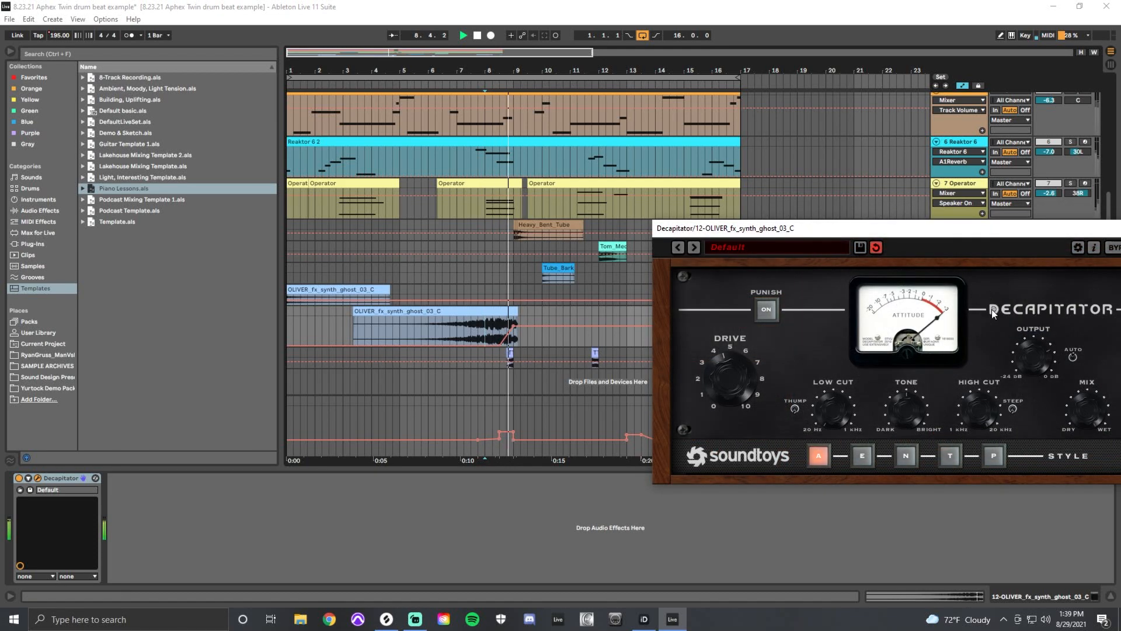
key("space")
key("Escape")
Select the Master track and make it taller to expose its Song Tempo automation beneath the last audio tracks.
left_click(957, 400)
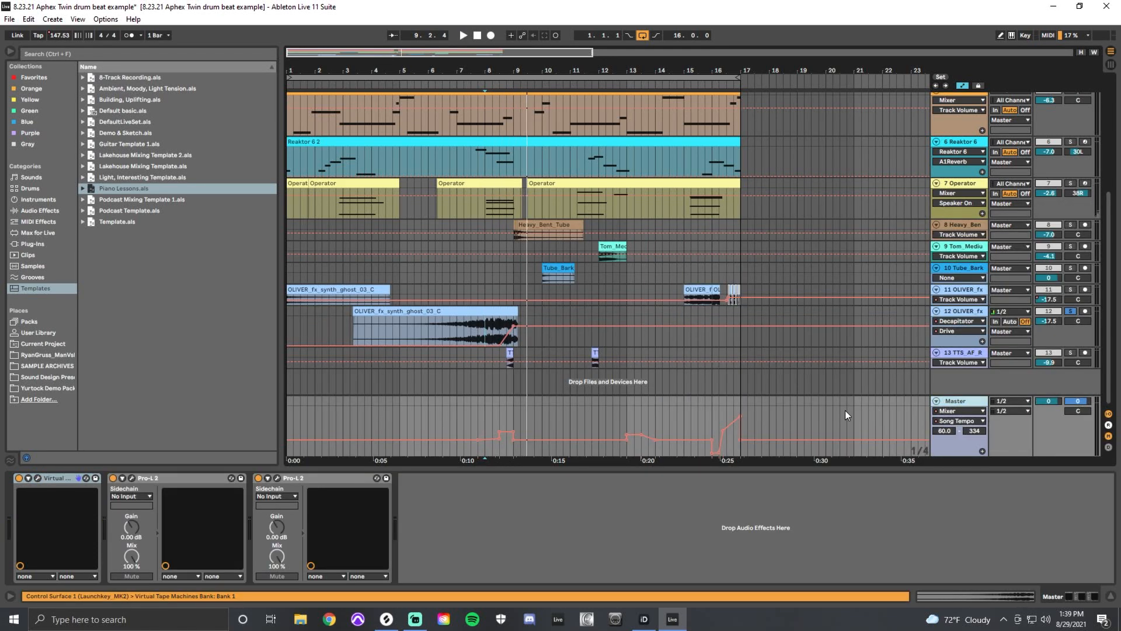
left_click_drag(977, 396, 977, 290)
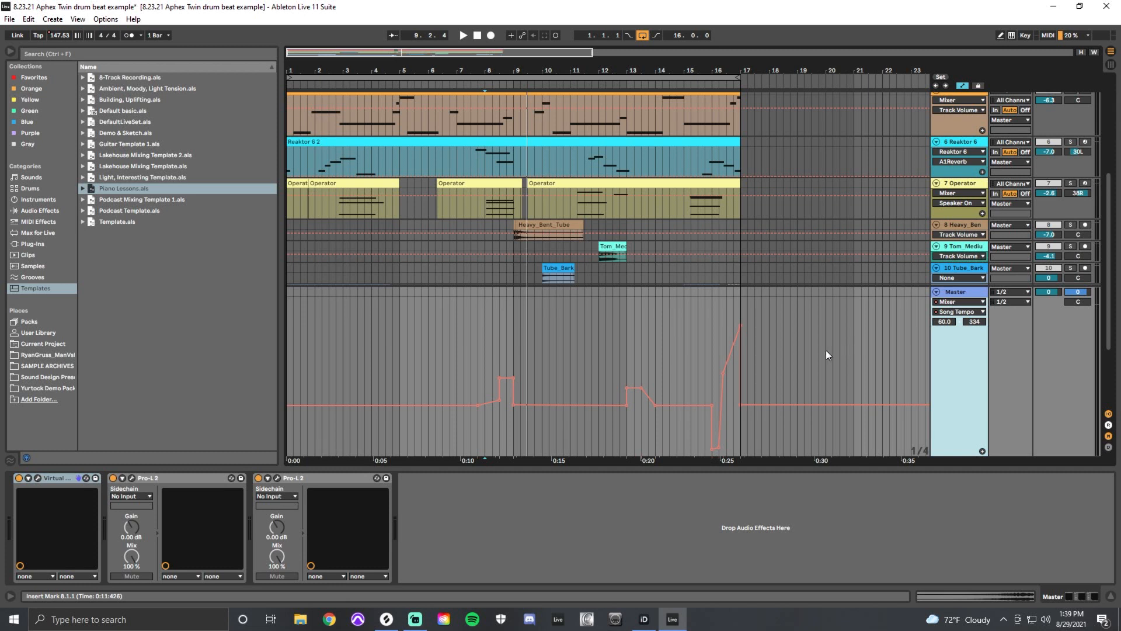
scroll(478, 213, "down", 3)
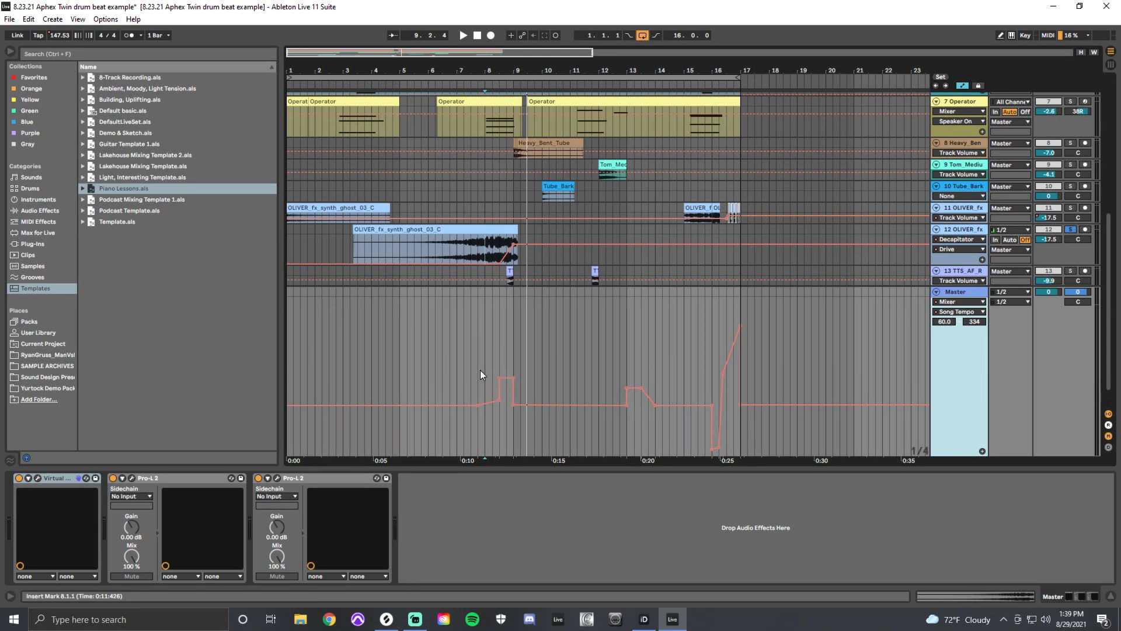
Play the full arrangement from 5.1.1 through the first Song Tempo change.
left_click(480, 370)
left_click(405, 377)
key("space")
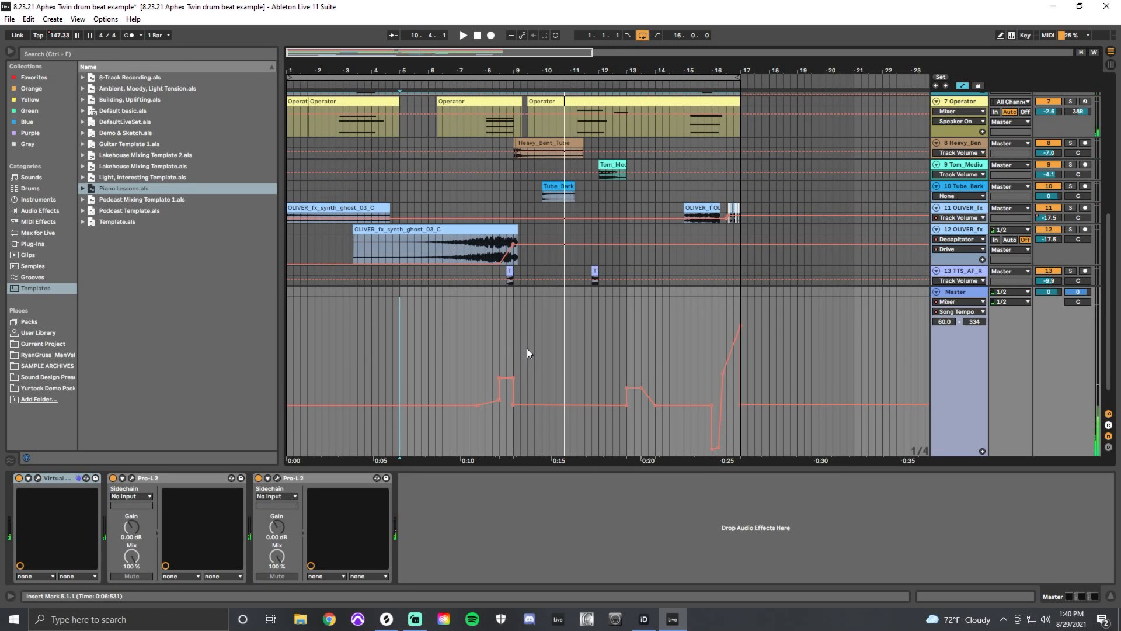
Examine the Song Tempo automation's drop and climb around bar 16, then play the arrangement's ending with it.
left_click(698, 358)
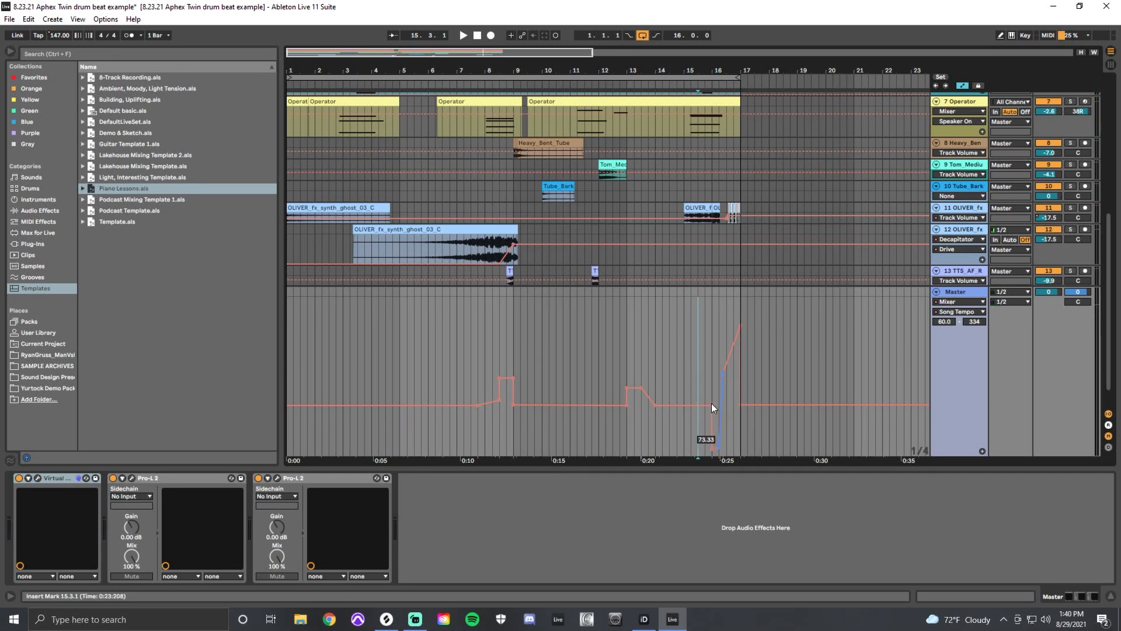
mouse_move(713, 448)
mouse_move(741, 326)
left_click(682, 381)
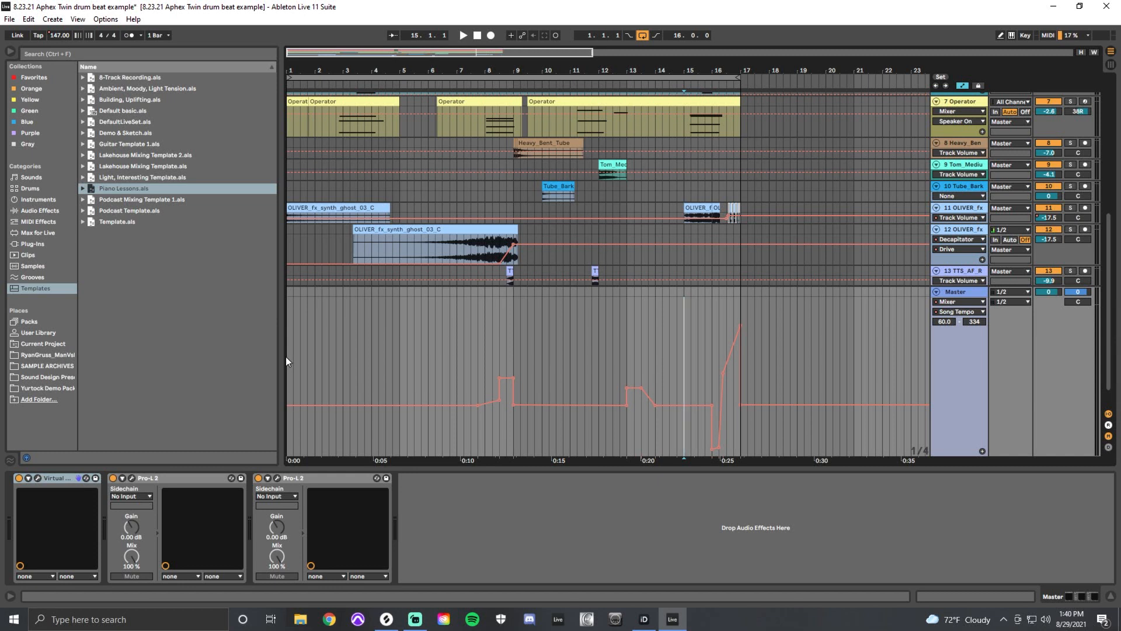
left_click(651, 377)
key("space")
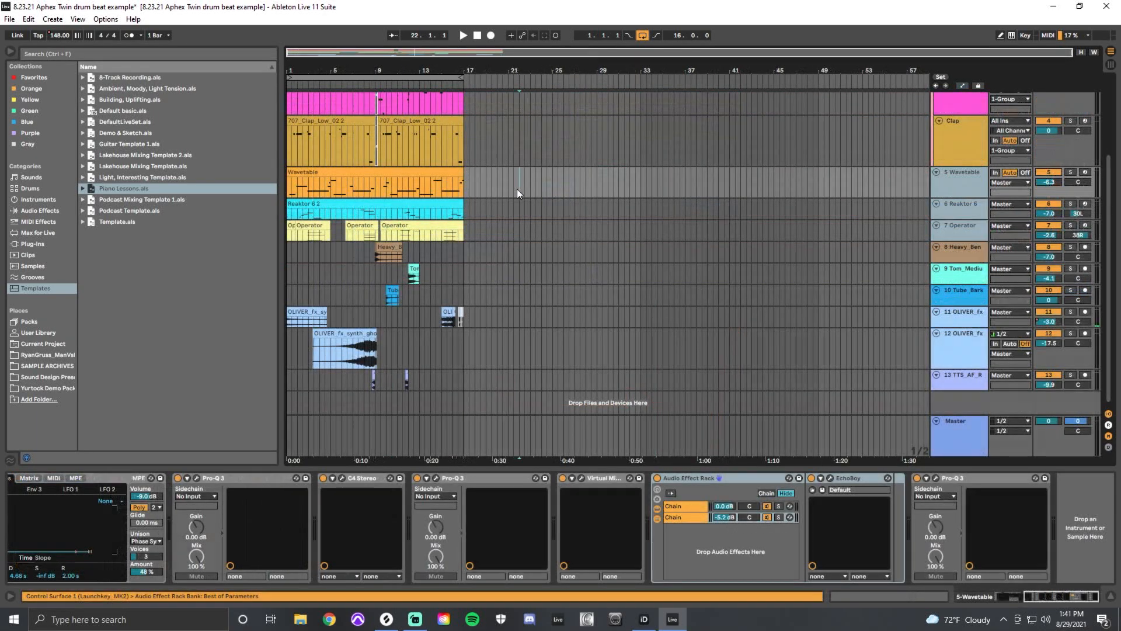
Duplicate the Kik, Snare, Clap, Wavetable, Reaktor 6 and Operator clips of bars 1 to 17 so the copies start at bar 17.
scroll(517, 189, "up", 4)
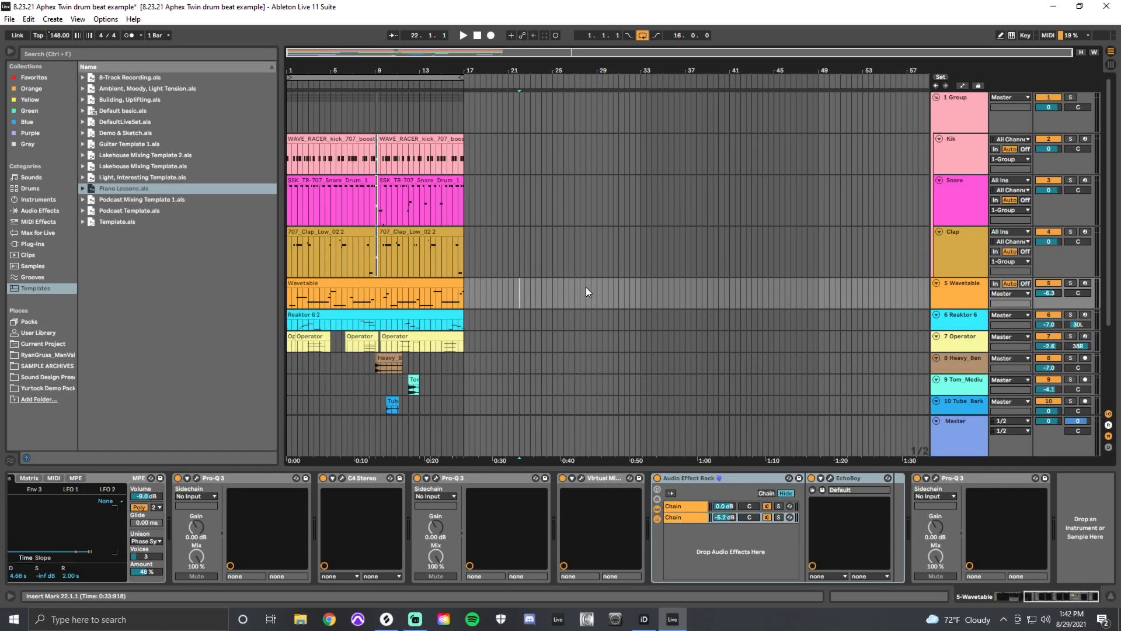
left_click_drag(464, 344, 268, 166)
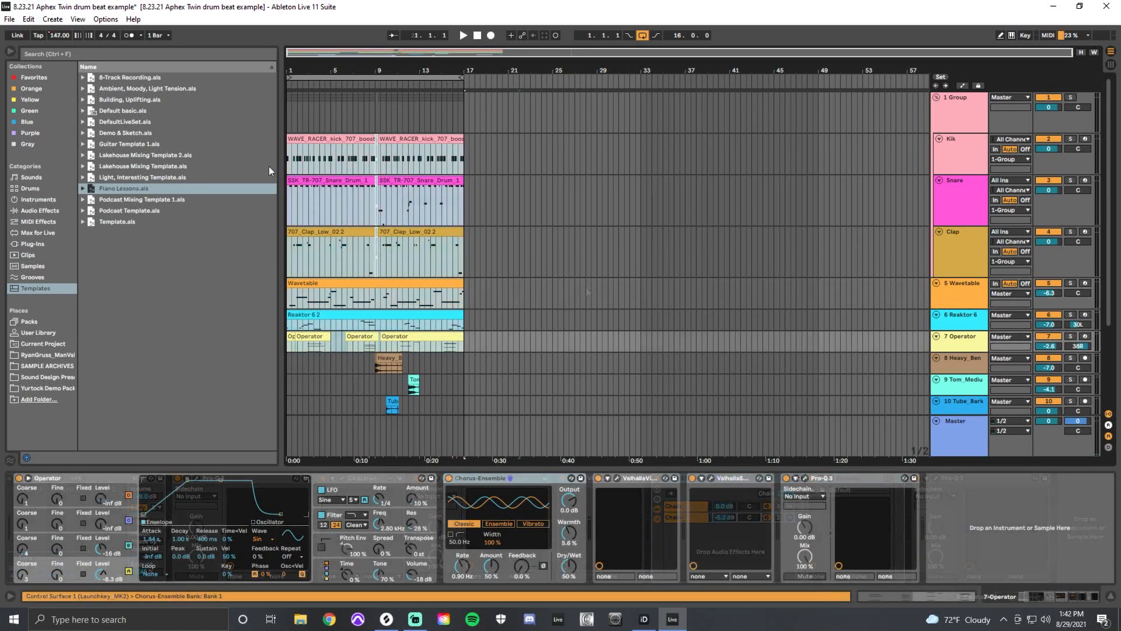
key("ctrl+d")
left_click(553, 254)
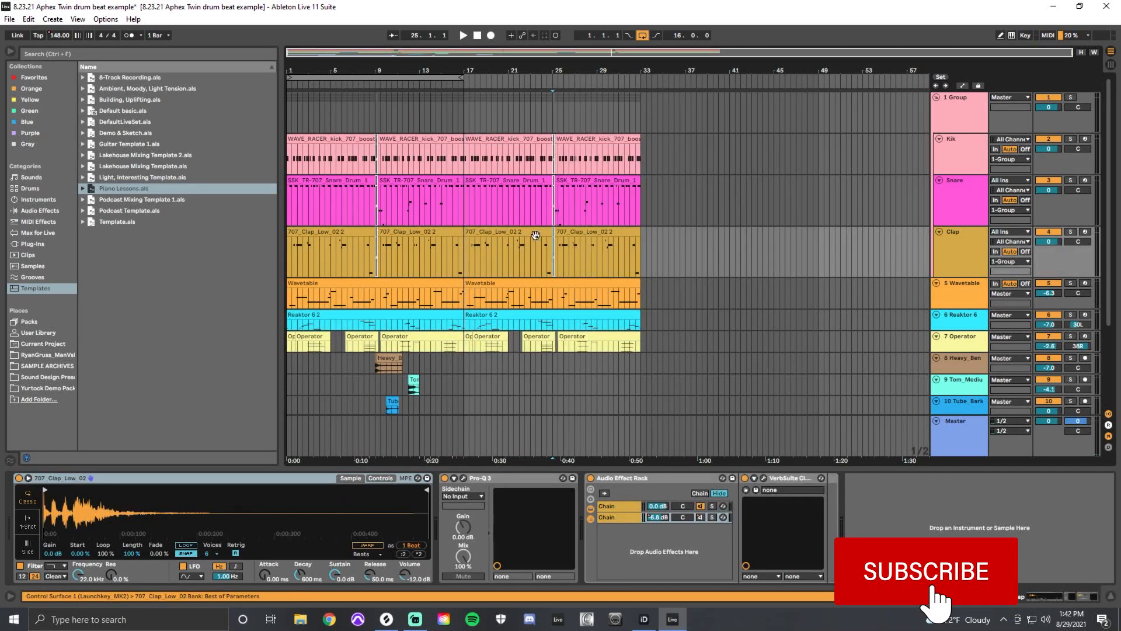